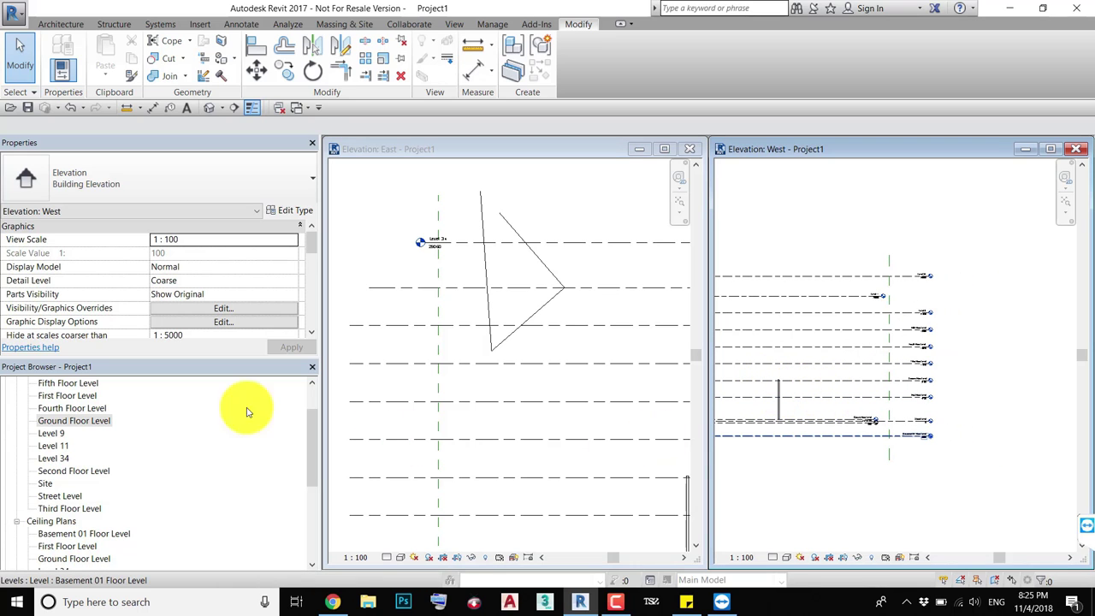
Open the Ground Floor Level floor plan and maximize its view to fill the drawing area
click(83, 420)
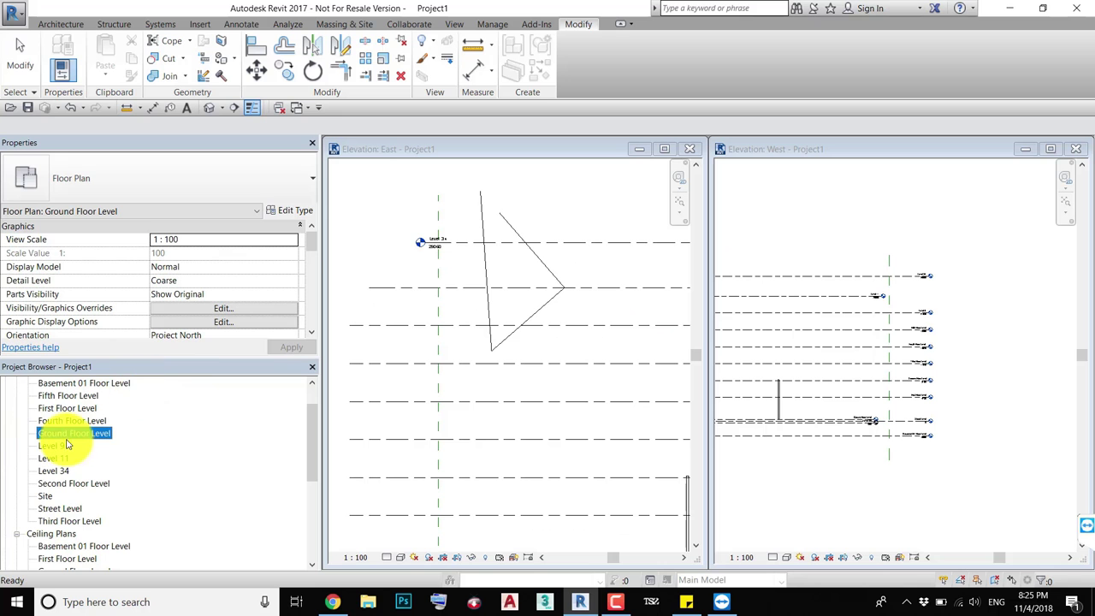
double_click(68, 434)
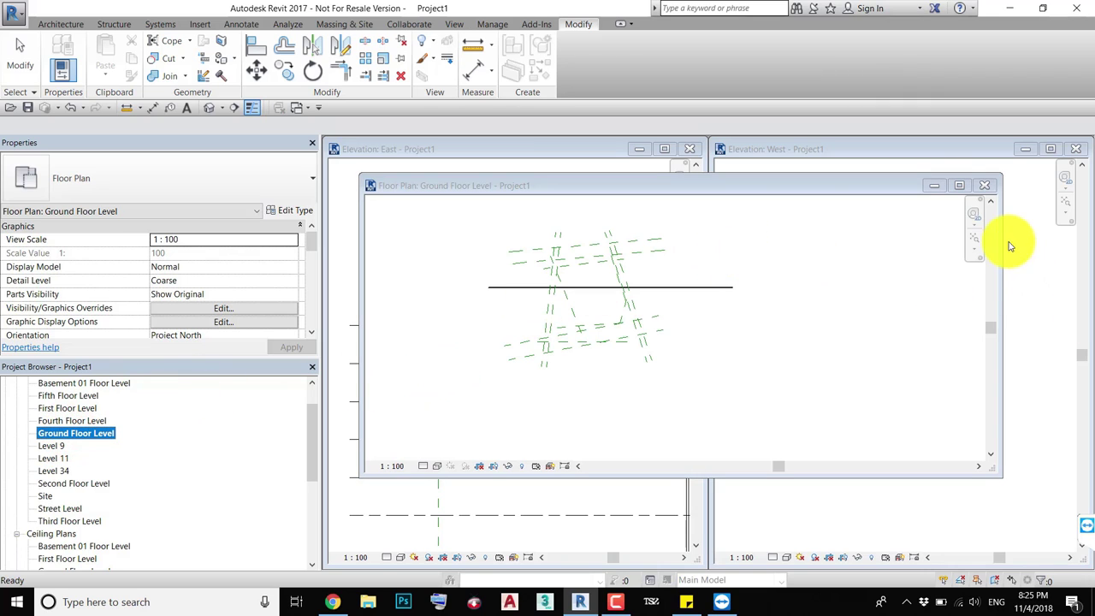
click(958, 185)
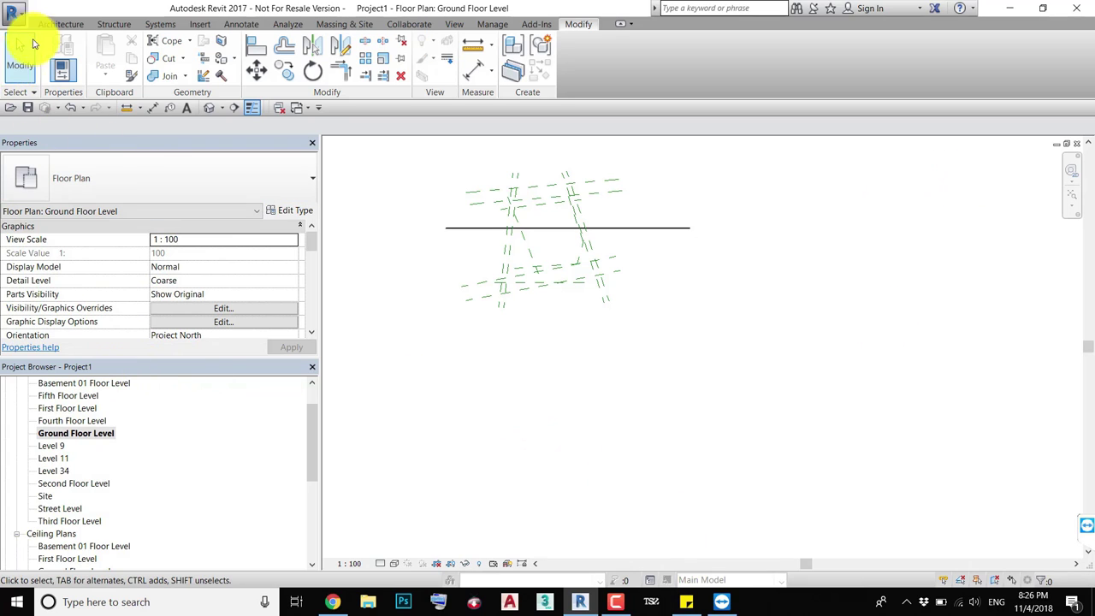
Start the Wall tool and draw the first two angled Generic 200mm walls
click(41, 24)
click(74, 51)
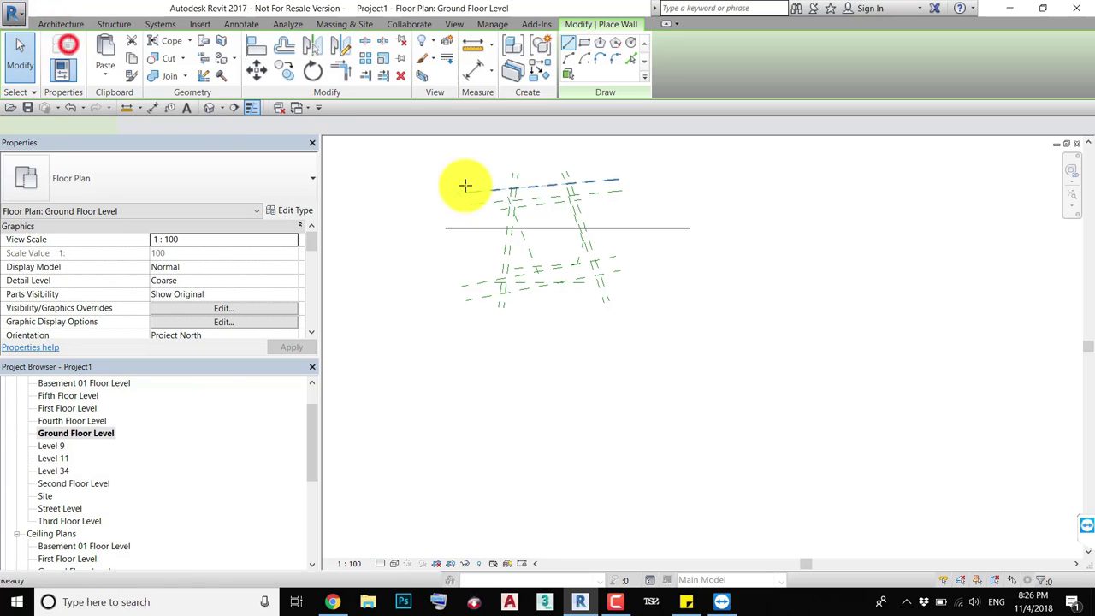
scroll(562, 191, up, 2)
scroll(543, 223, up, 2)
click(542, 225)
click(596, 298)
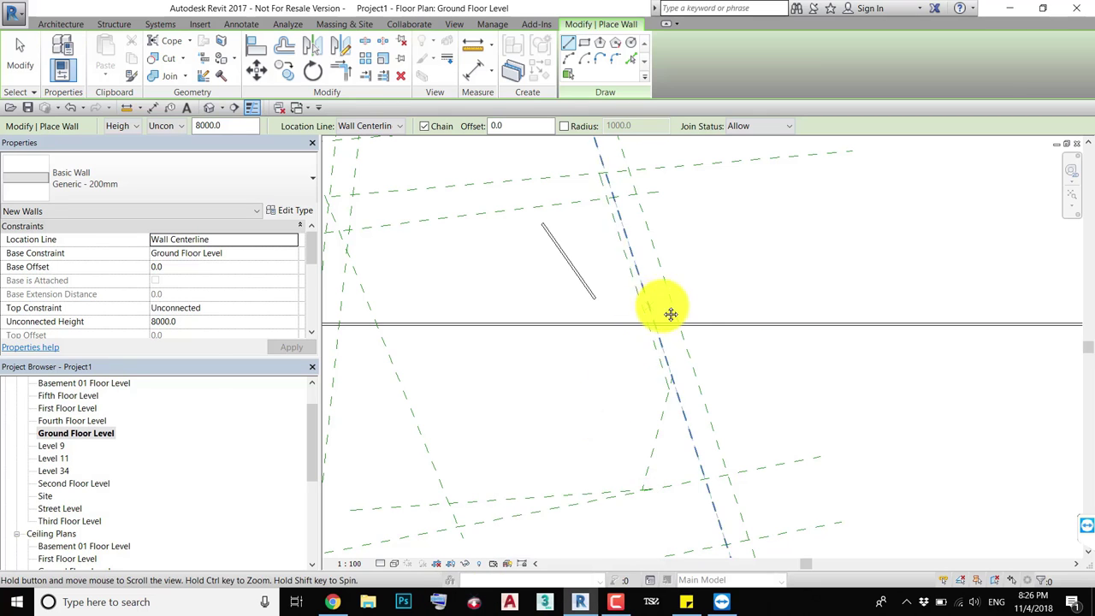
middle_drag(671, 314, 728, 313)
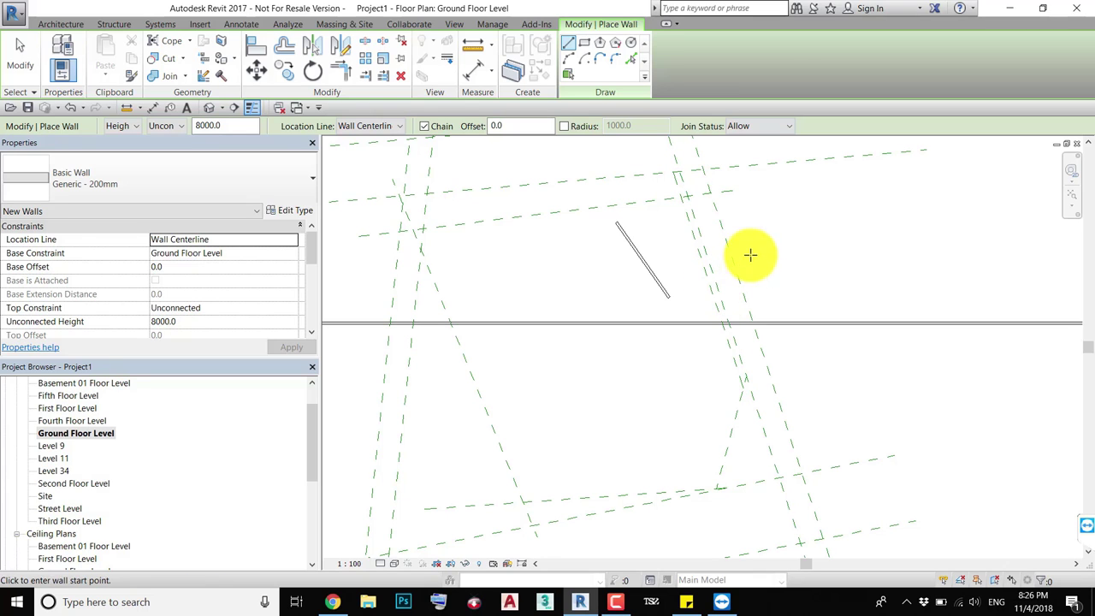
click(749, 224)
click(885, 263)
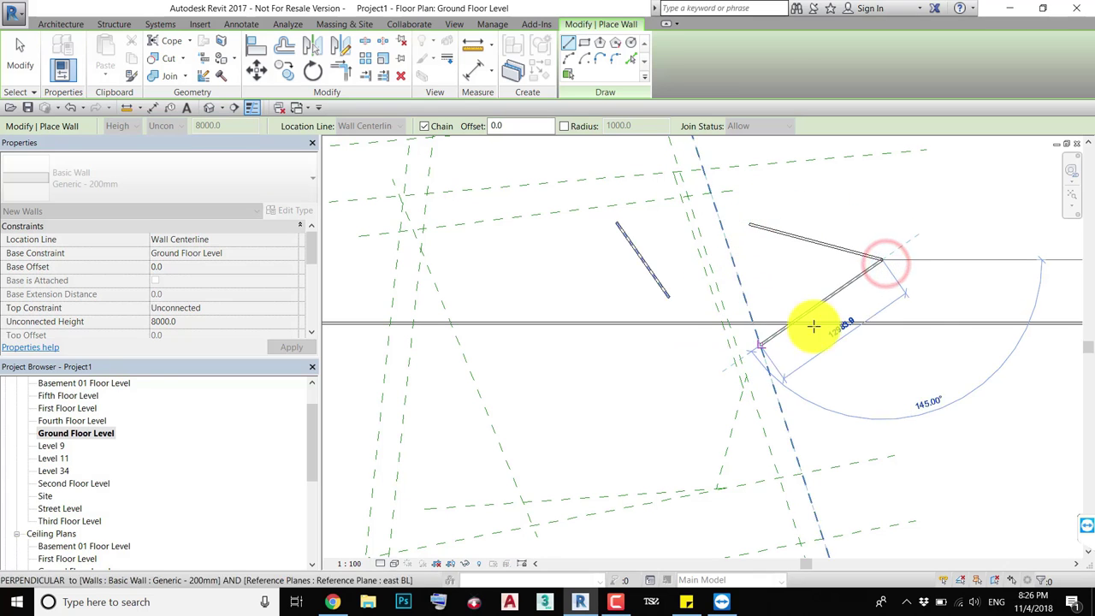
middle_drag(813, 326, 719, 325)
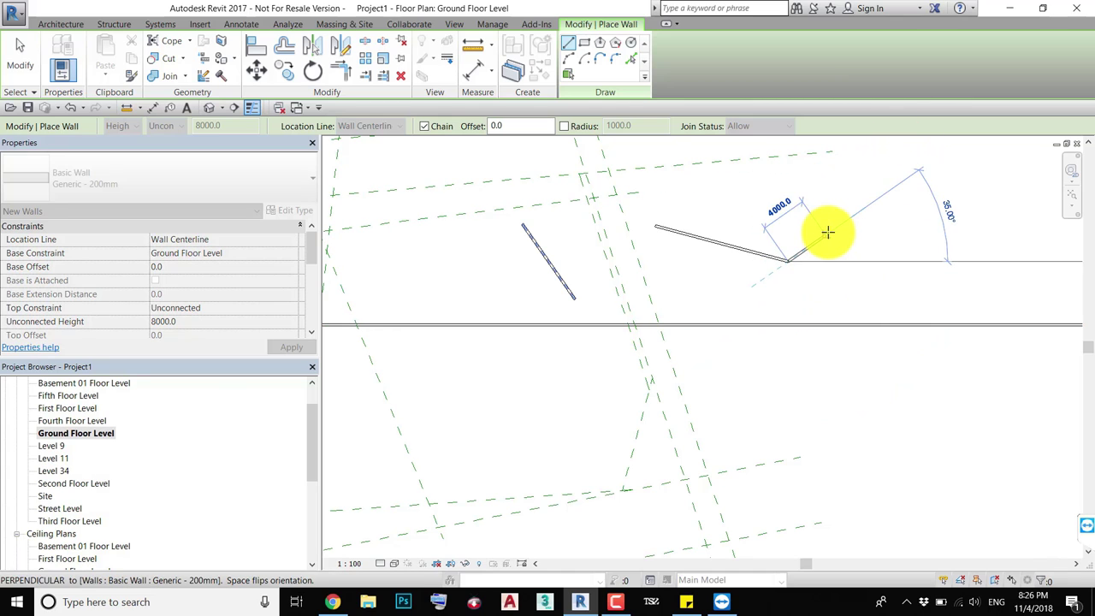
Draw two more separate angled walls at the upper right, ending each chain with Esc
key(Escape)
click(776, 190)
click(881, 224)
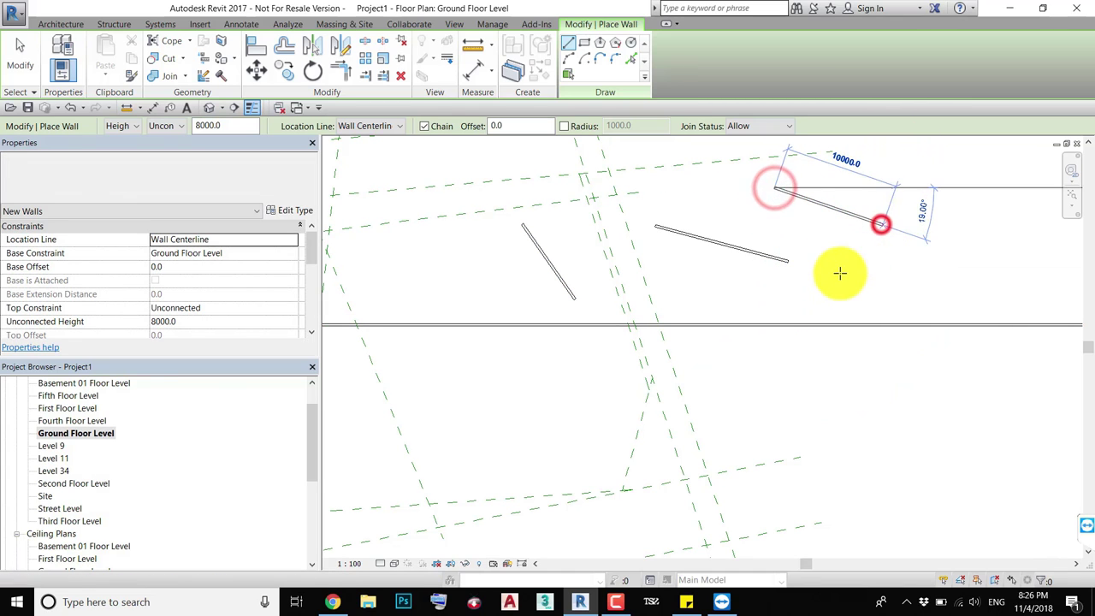
middle_drag(823, 292, 788, 303)
key(Escape)
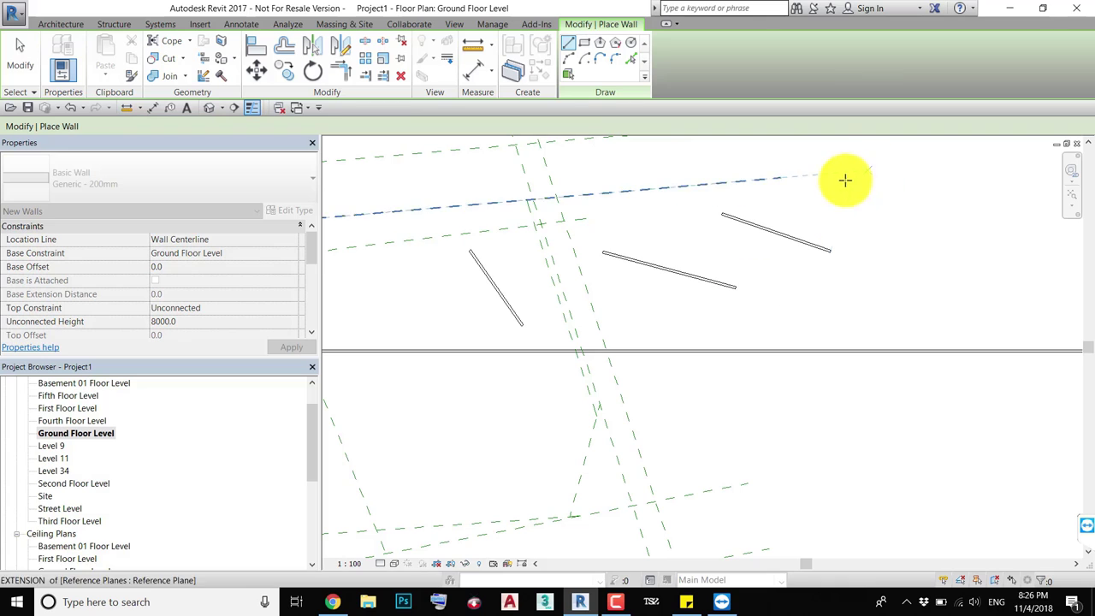
click(845, 180)
click(894, 256)
key(Escape)
key(Escape)
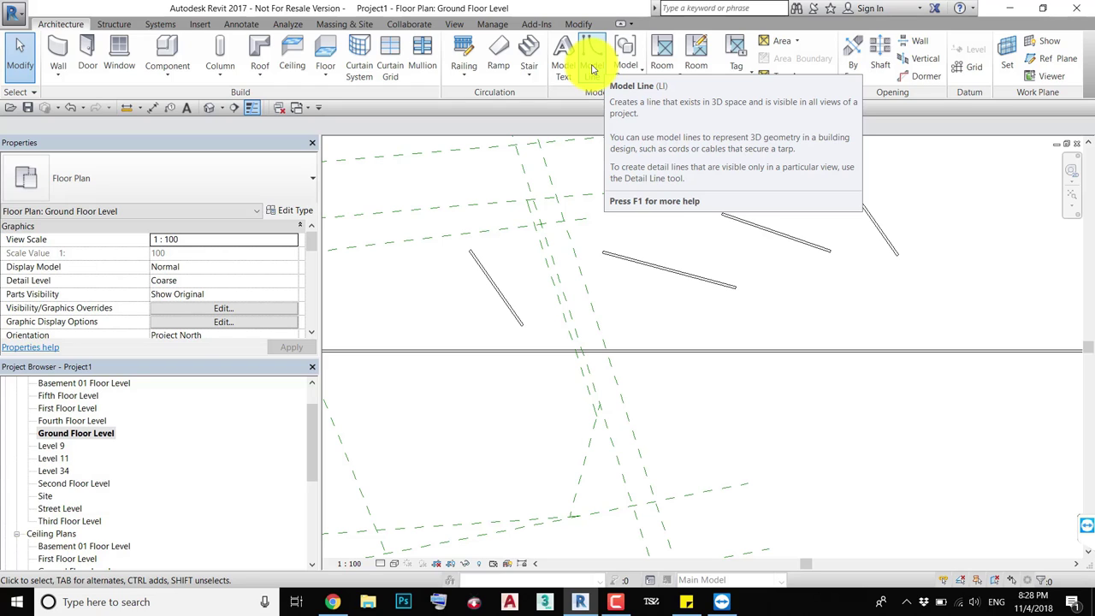
Switch to the Modify tab
click(570, 26)
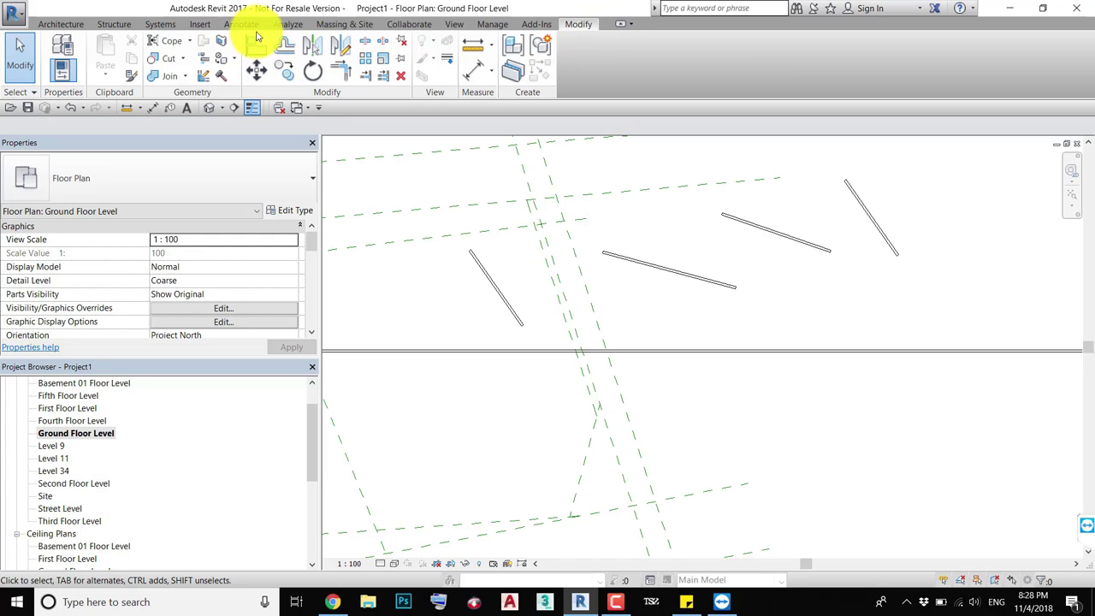
Turn on Thin Lines and drag the steep upper-right wall until it sits 36000 away
click(251, 107)
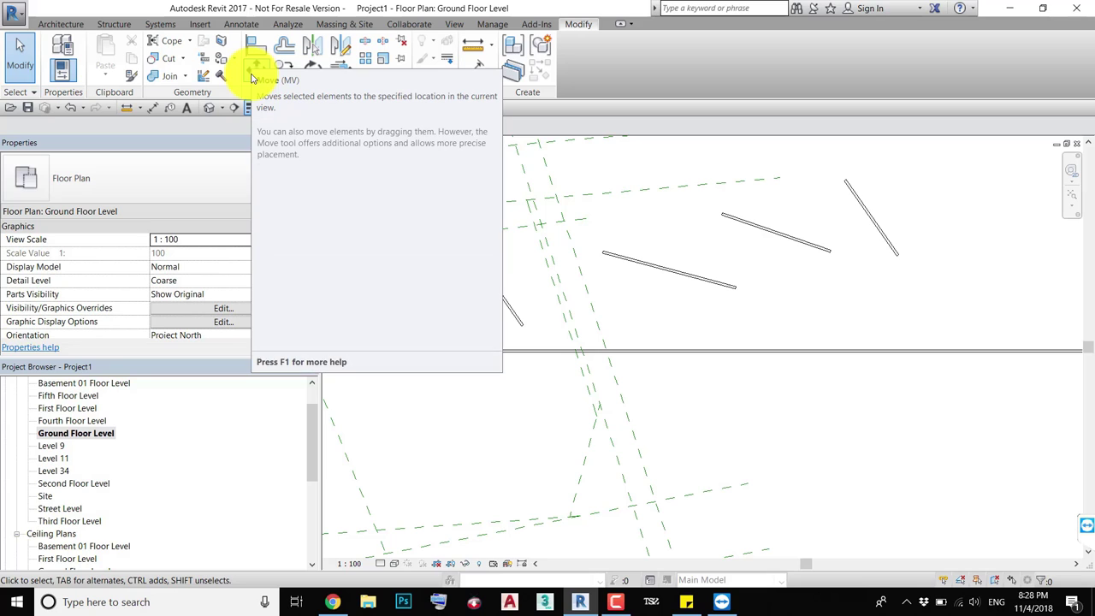
click(866, 214)
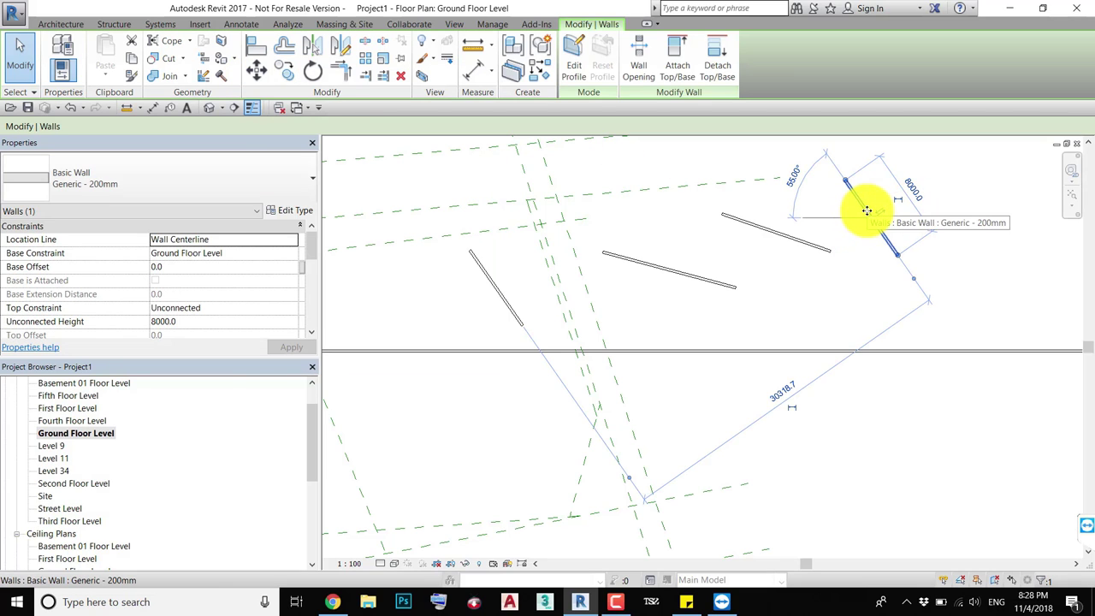
click(858, 204)
drag(866, 228, 874, 212)
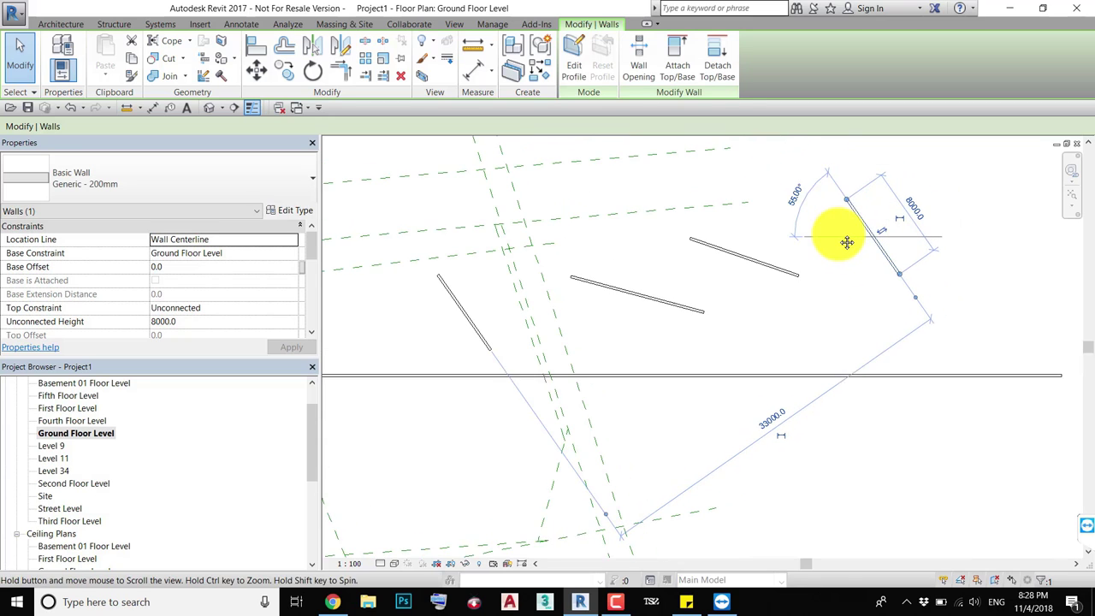
middle_drag(874, 212, 839, 238)
click(850, 218)
drag(851, 246, 868, 252)
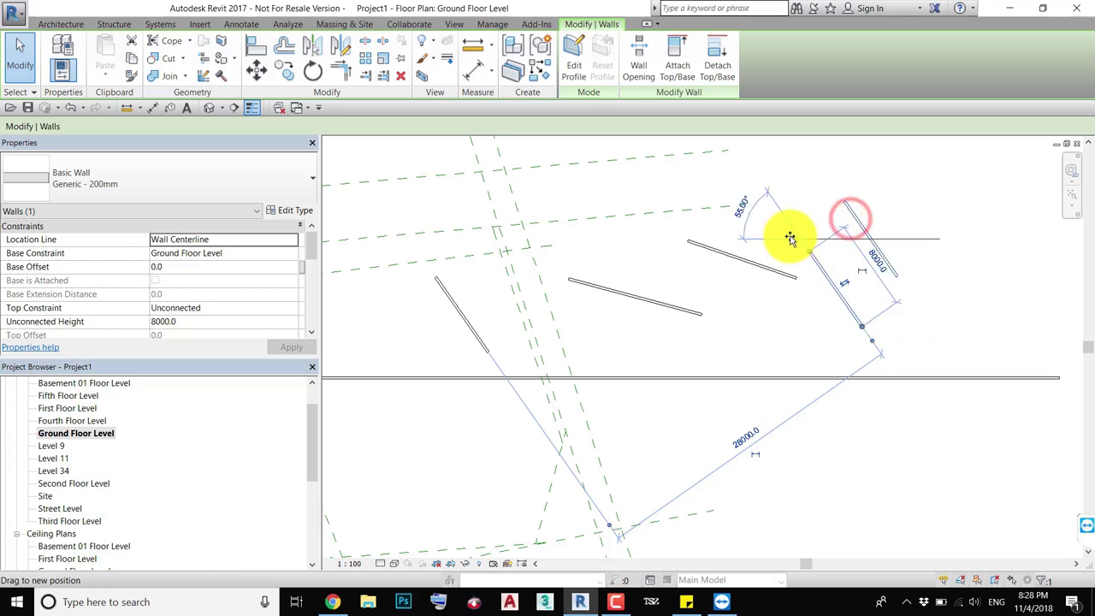
middle_drag(868, 251, 789, 278)
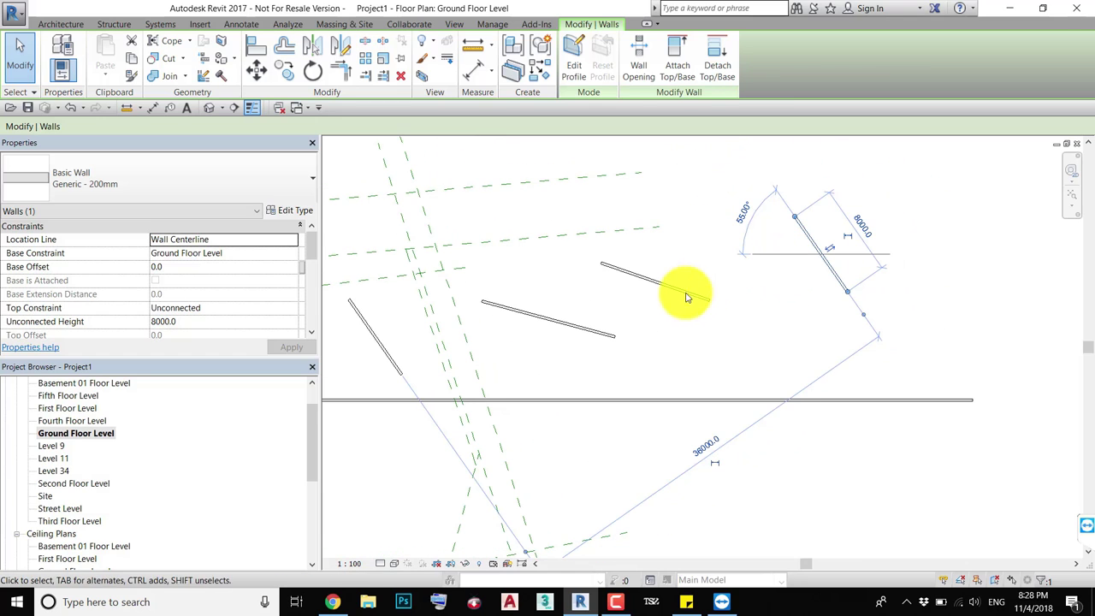
Drag the shallow wall up and to the right, then toggle drag elements on selection
click(703, 347)
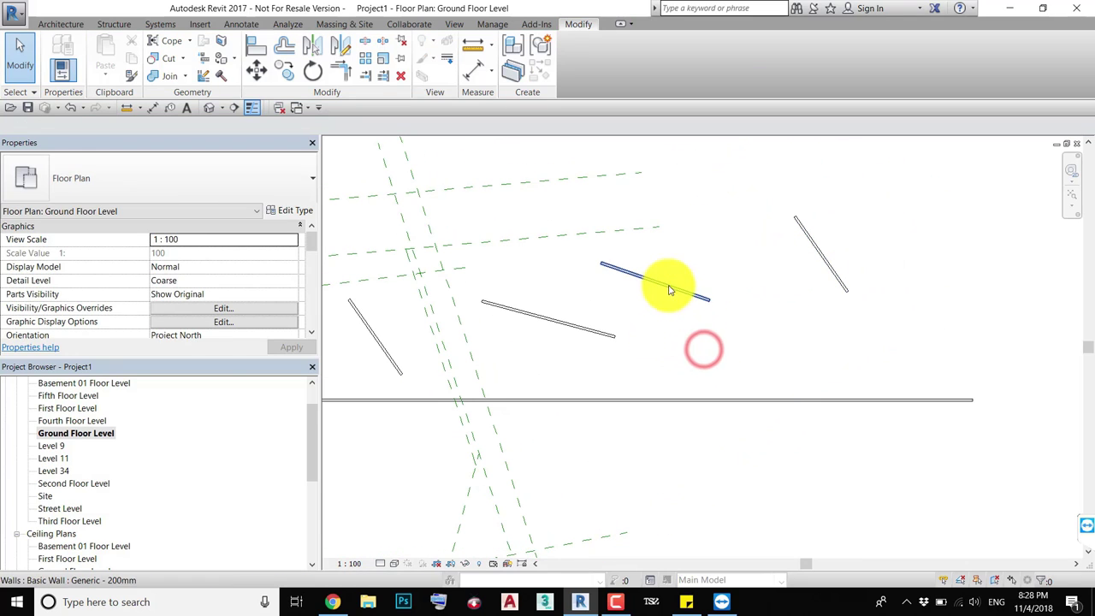
mouse_move(672, 288)
mouse_down()
mouse_move(709, 312)
mouse_move(693, 296)
mouse_move(747, 254)
mouse_up()
middle_drag(692, 246, 785, 277)
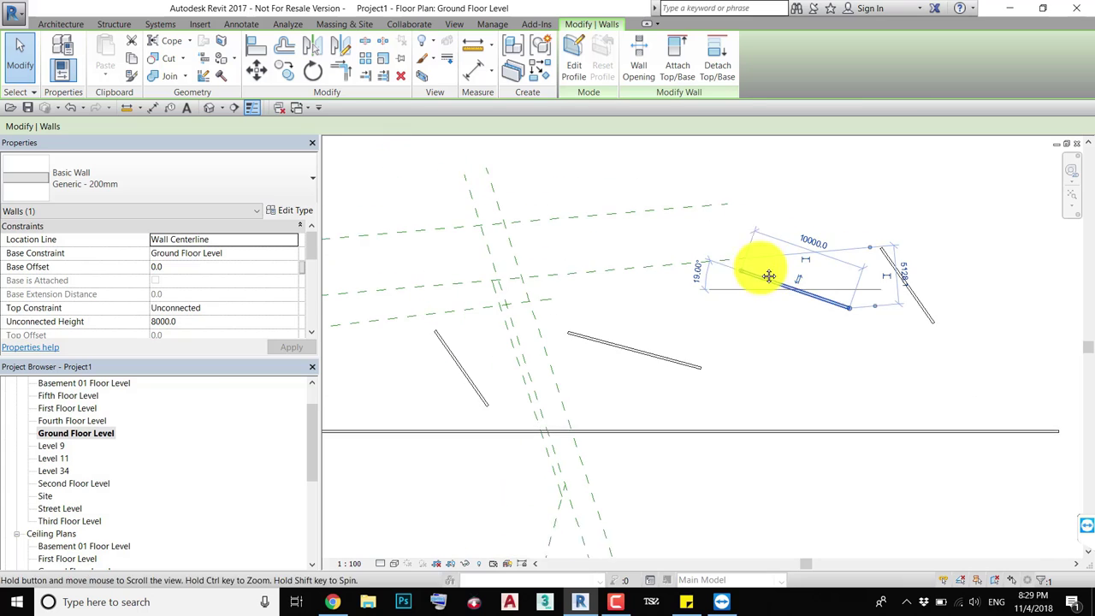
middle_drag(701, 353, 692, 343)
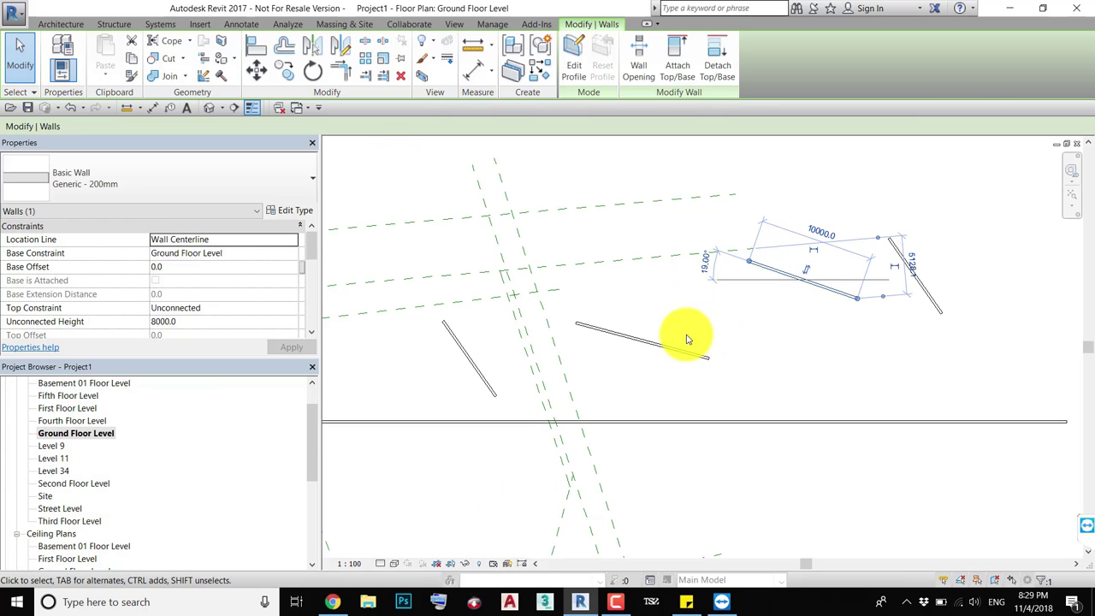
drag(682, 351, 694, 343)
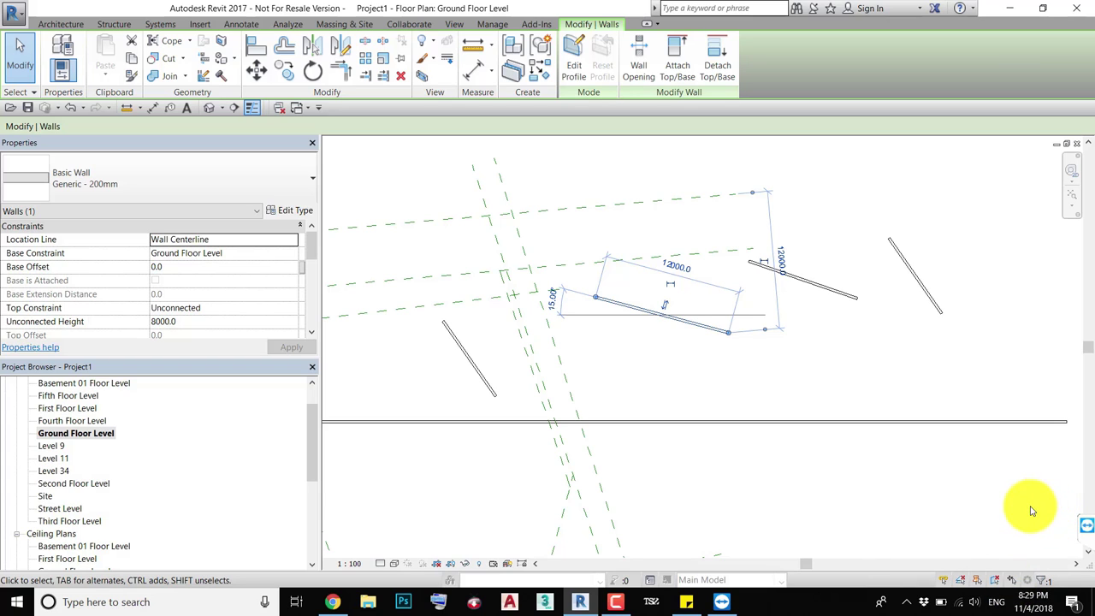
click(1011, 580)
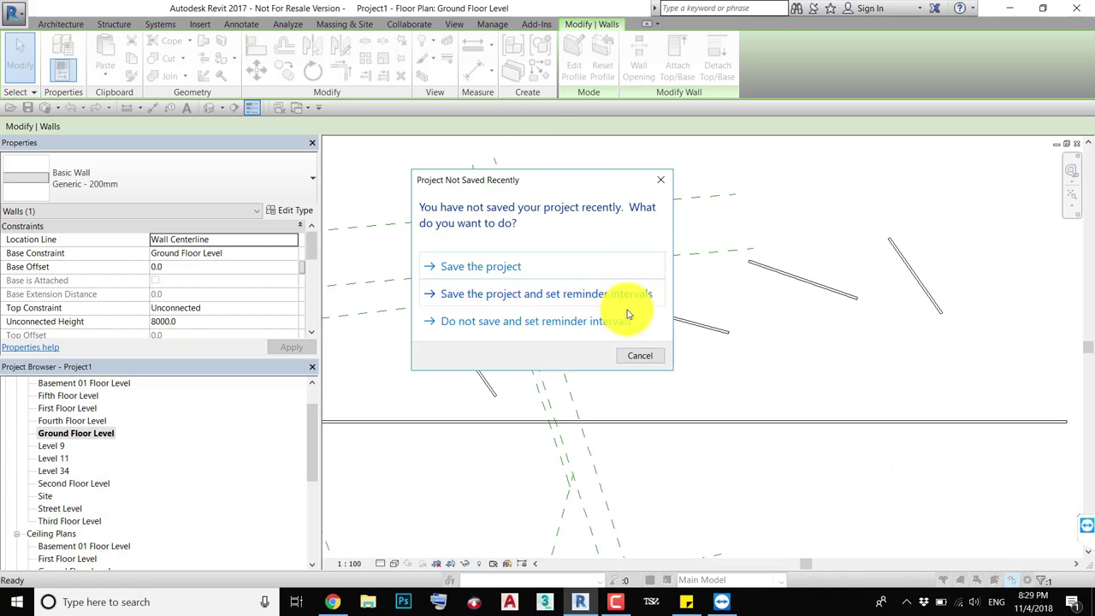
Dismiss the save reminder and drag the upper-right angled wall further up and right
click(638, 356)
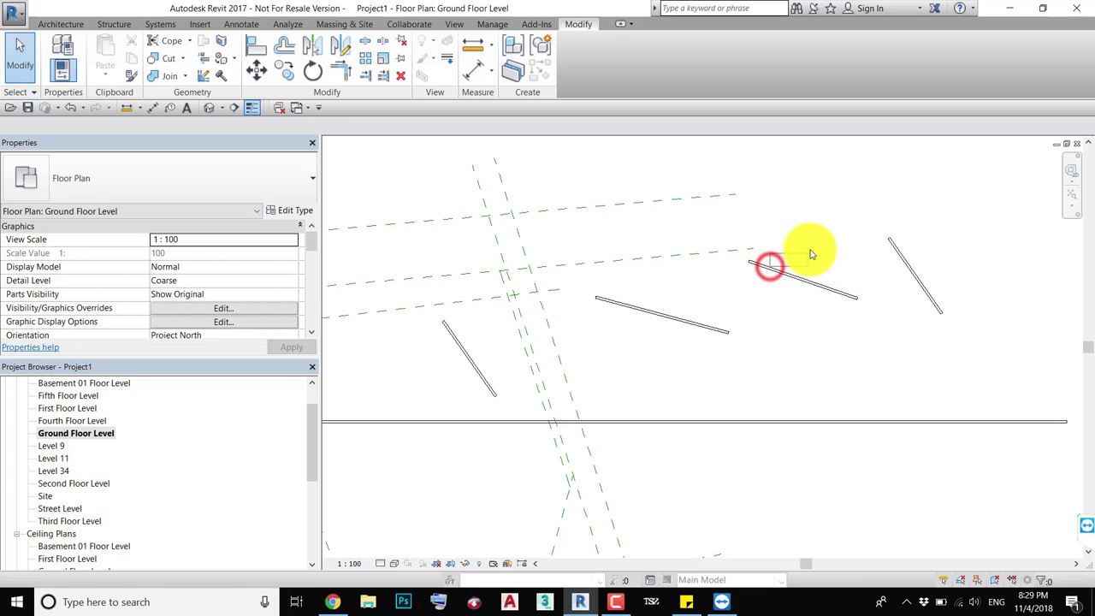
drag(772, 270, 839, 215)
drag(791, 276, 835, 225)
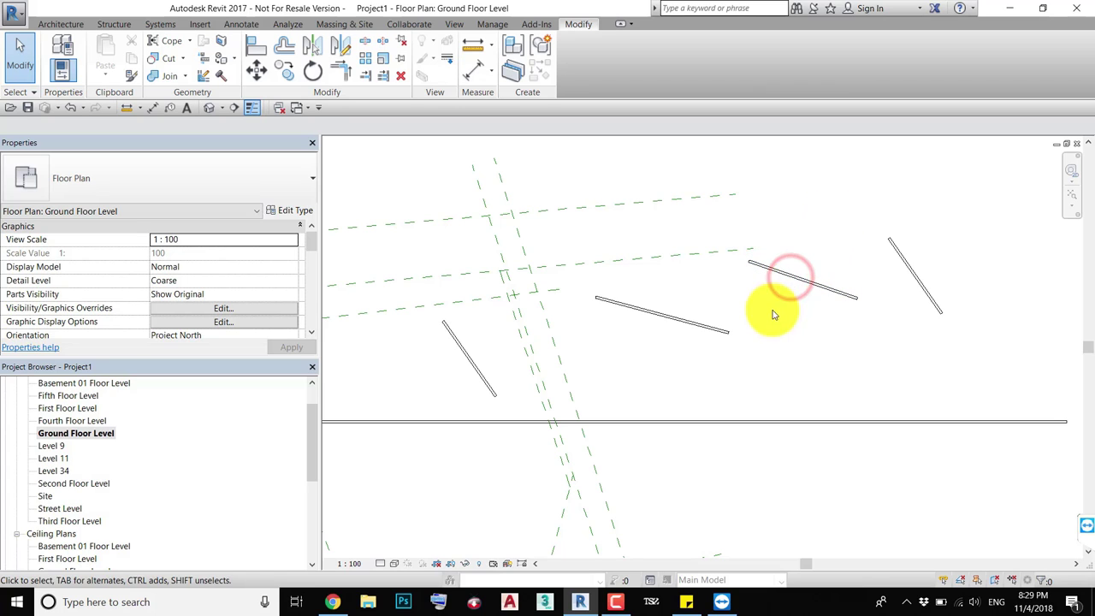
click(789, 274)
drag(785, 275, 826, 249)
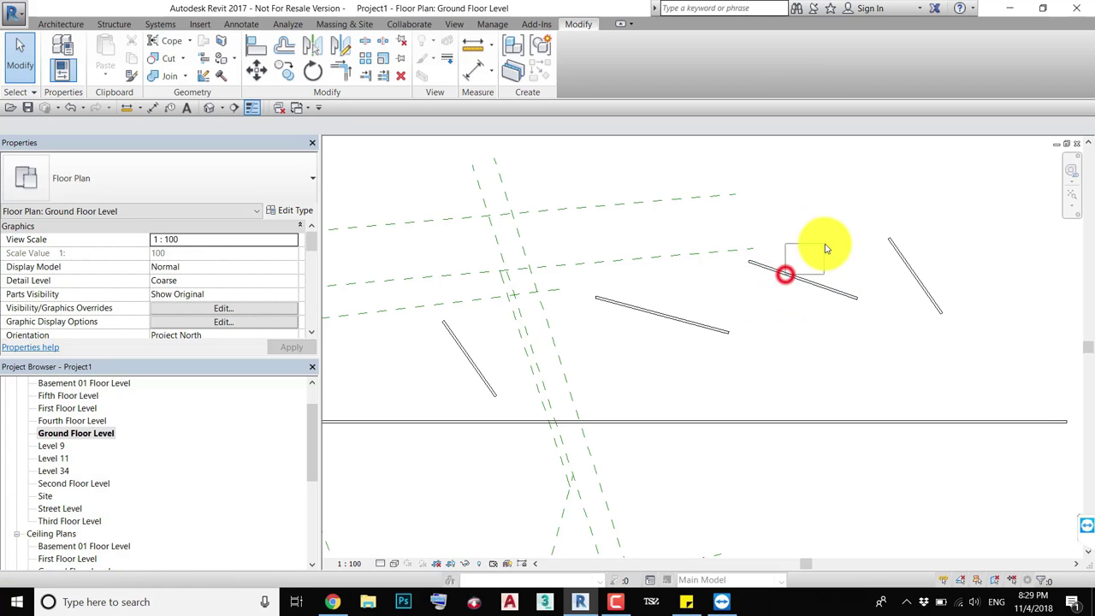
click(784, 276)
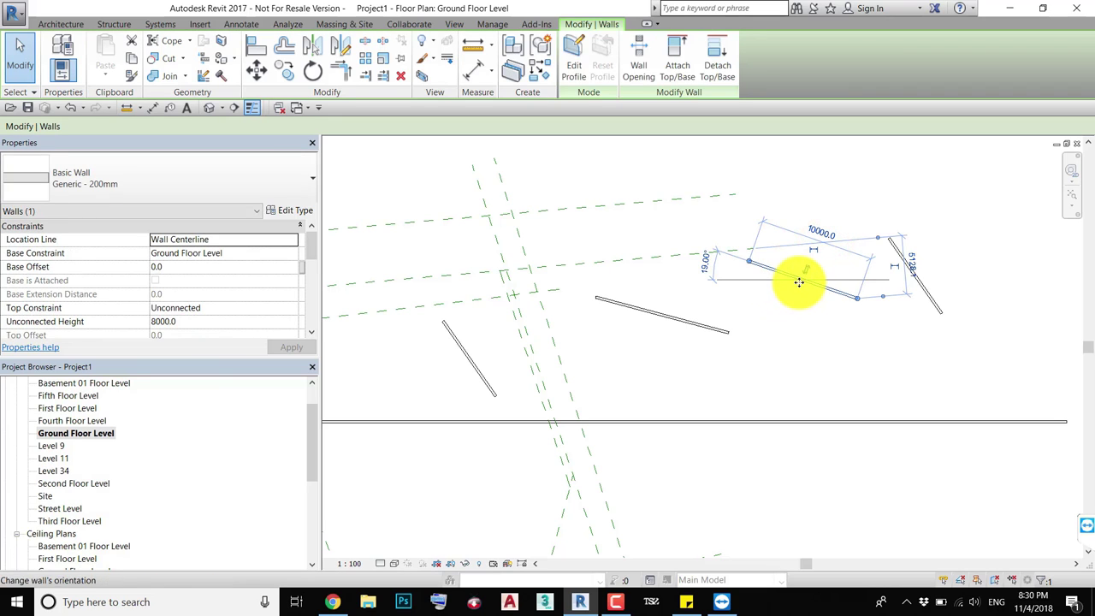
drag(798, 283, 799, 340)
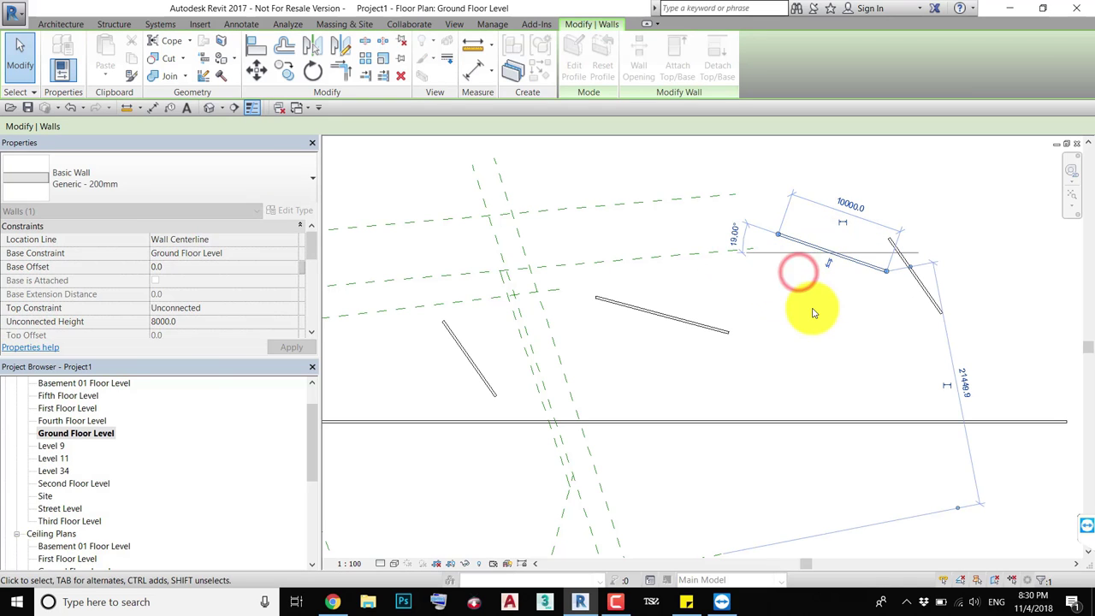
Window-select the steep right-hand wall and drag it to a lower position
click(921, 286)
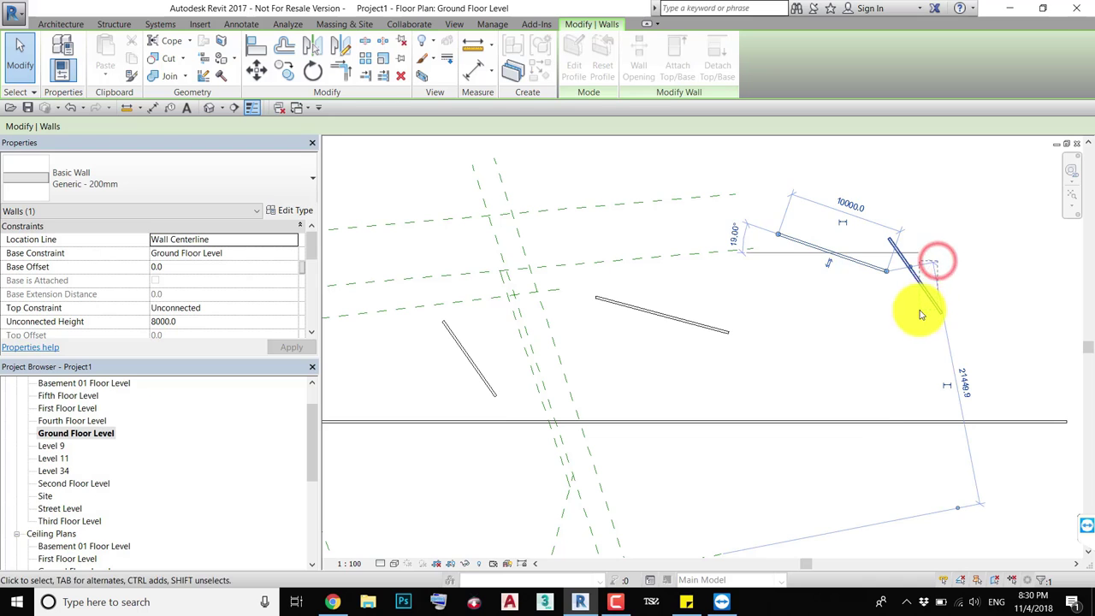
click(942, 281)
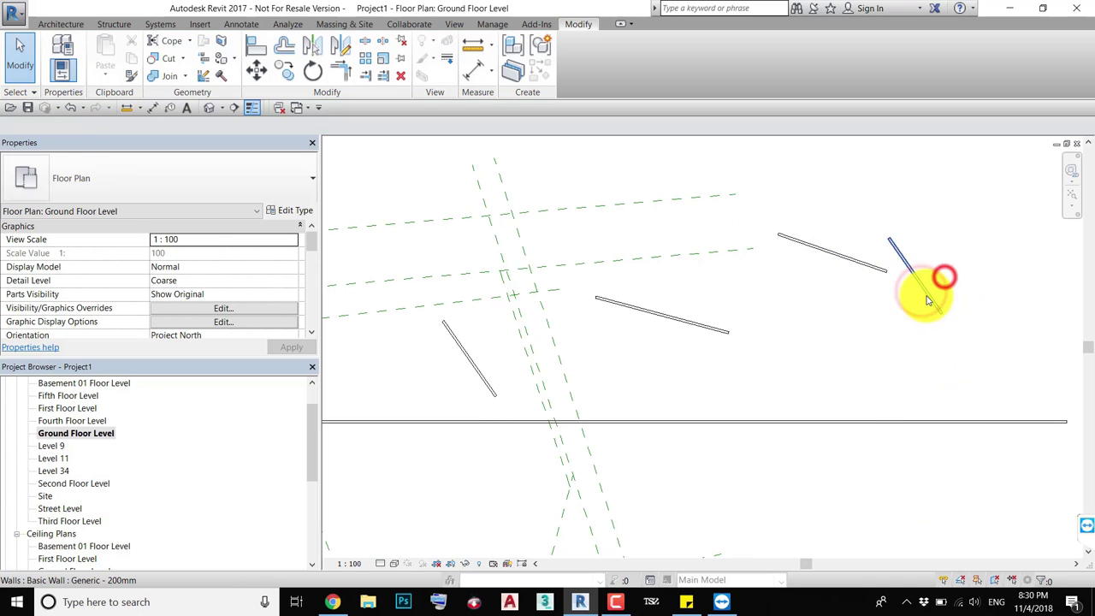
drag(927, 296, 983, 242)
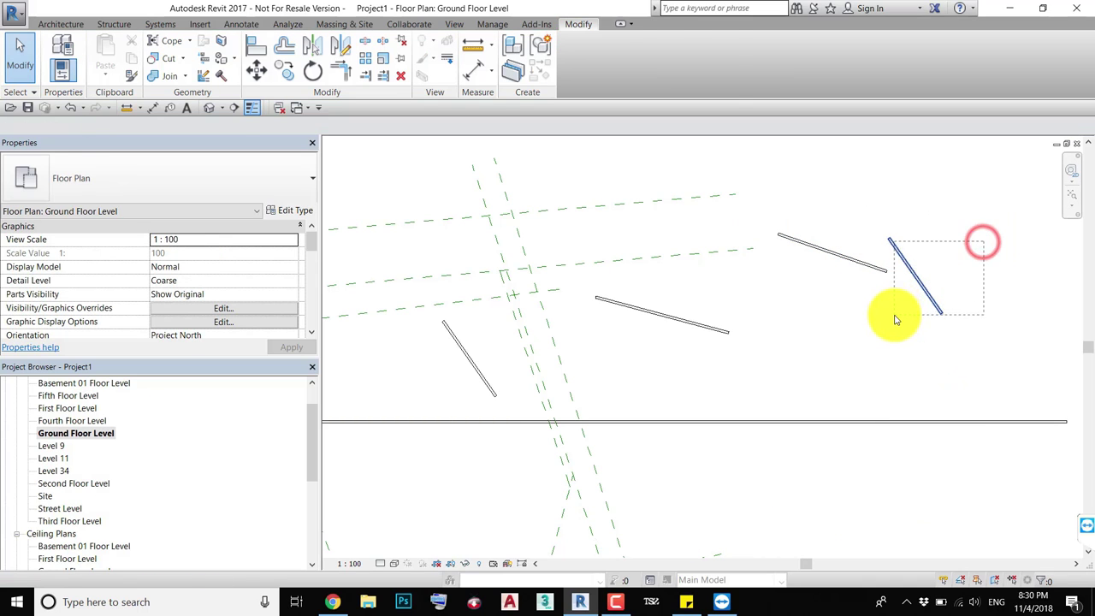
mouse_move(896, 320)
mouse_down()
mouse_move(932, 334)
mouse_move(922, 334)
mouse_up()
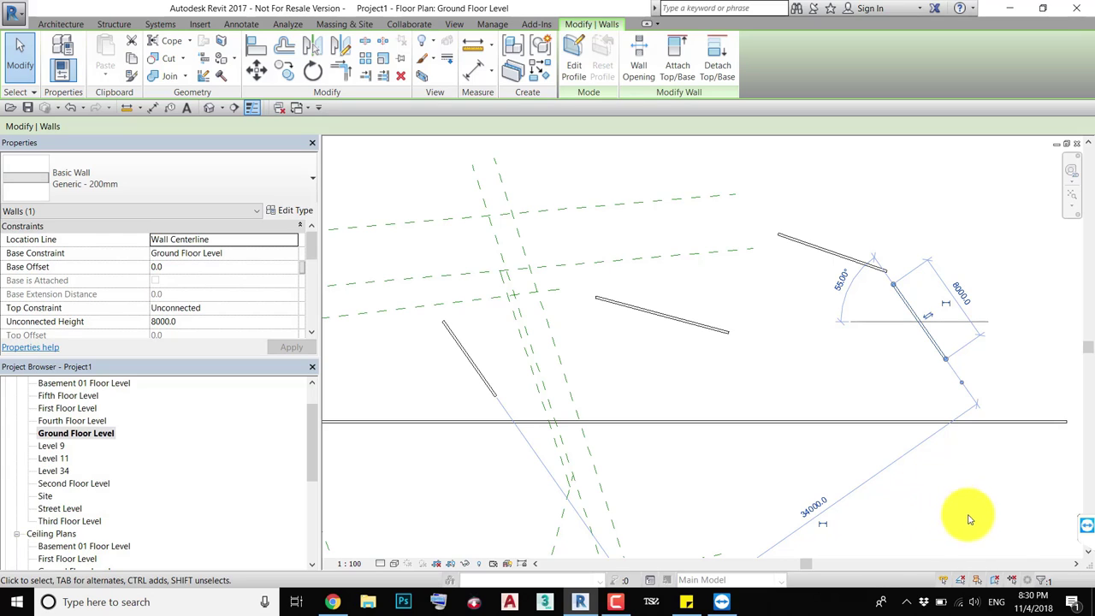
mouse_move(815, 248)
mouse_down()
mouse_move(849, 211)
mouse_move(858, 232)
mouse_up()
click(833, 259)
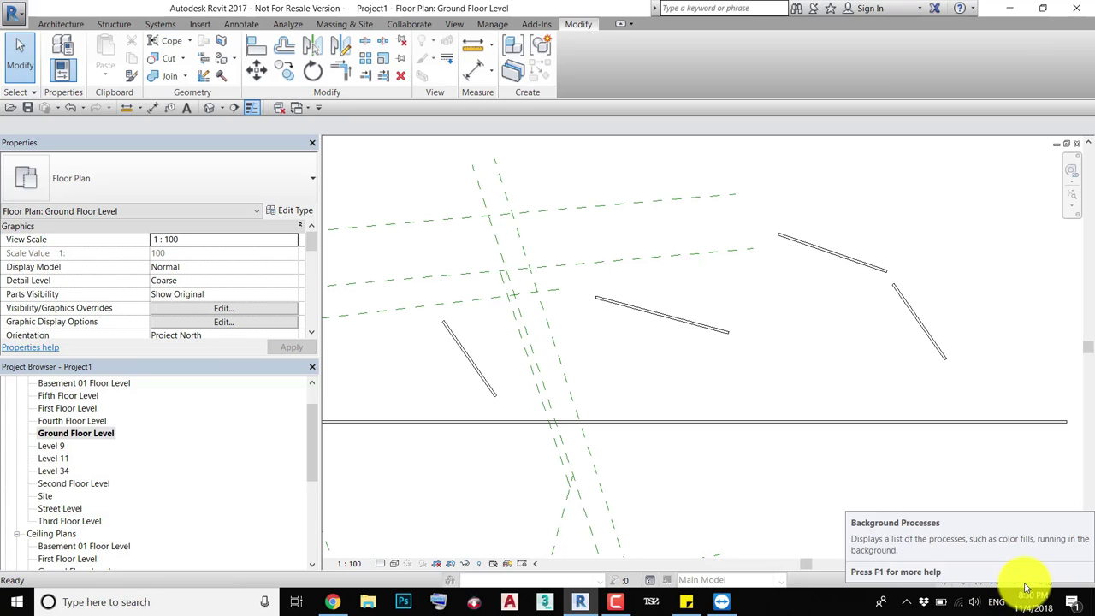
Select the upper angled wall and drag it down to the lower right
scroll(787, 402, down, 2)
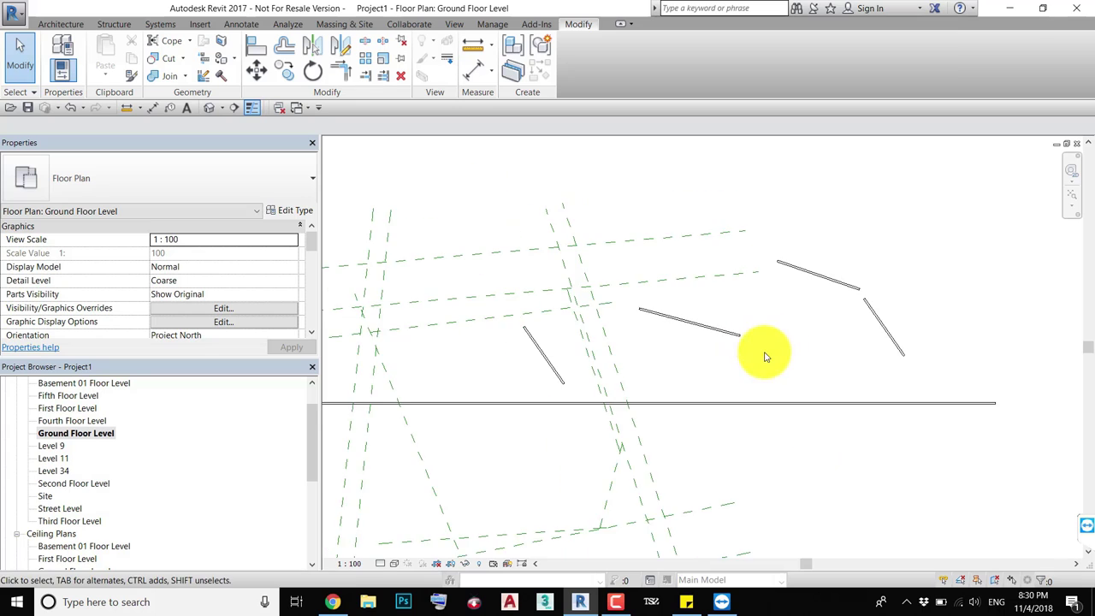
scroll(745, 334, down, 1)
click(865, 227)
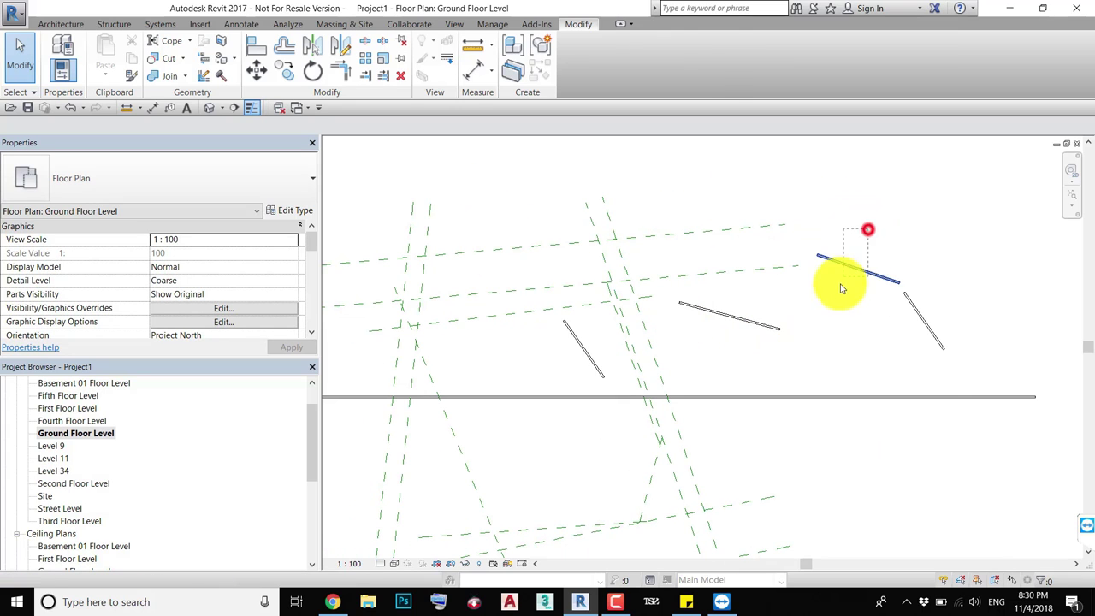
click(845, 261)
drag(846, 261, 818, 339)
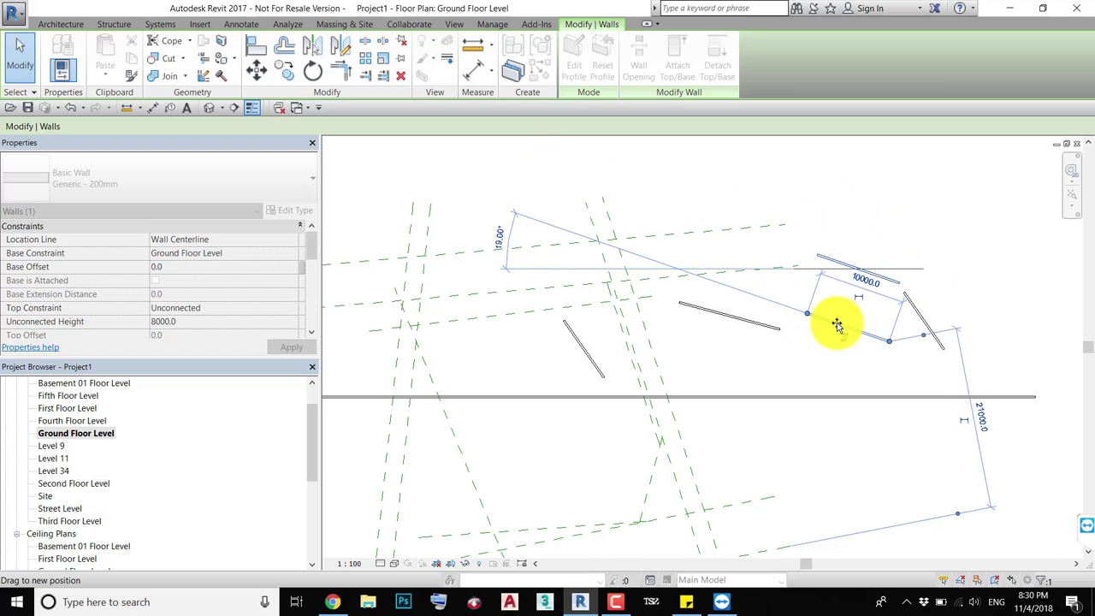
drag(818, 340, 909, 323)
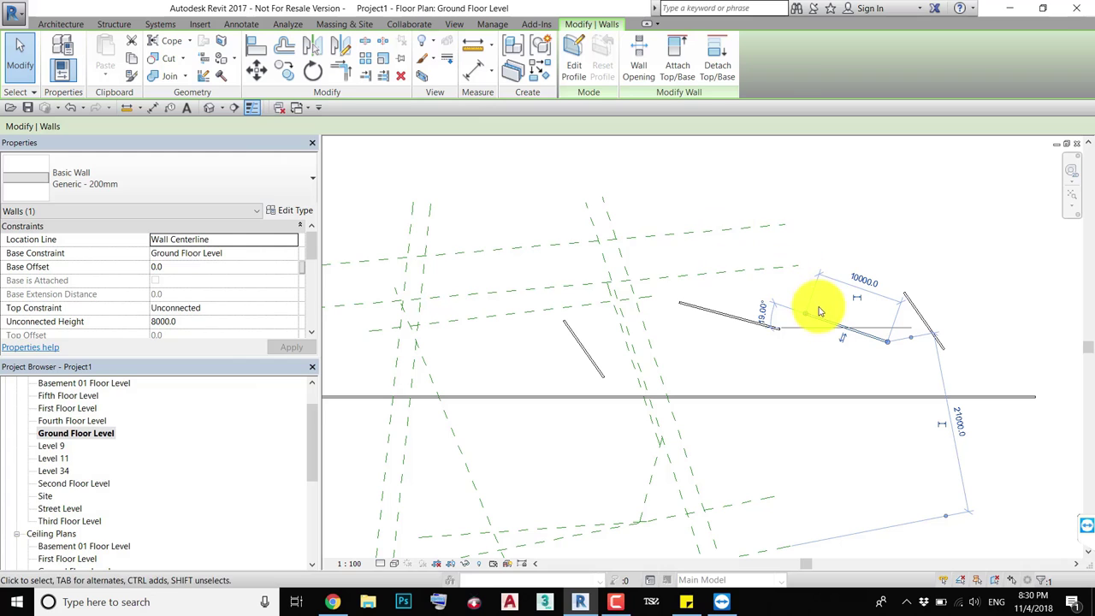
Adjust the 10000-long 19° wall until it lies beside the steep right-hand wall
click(255, 70)
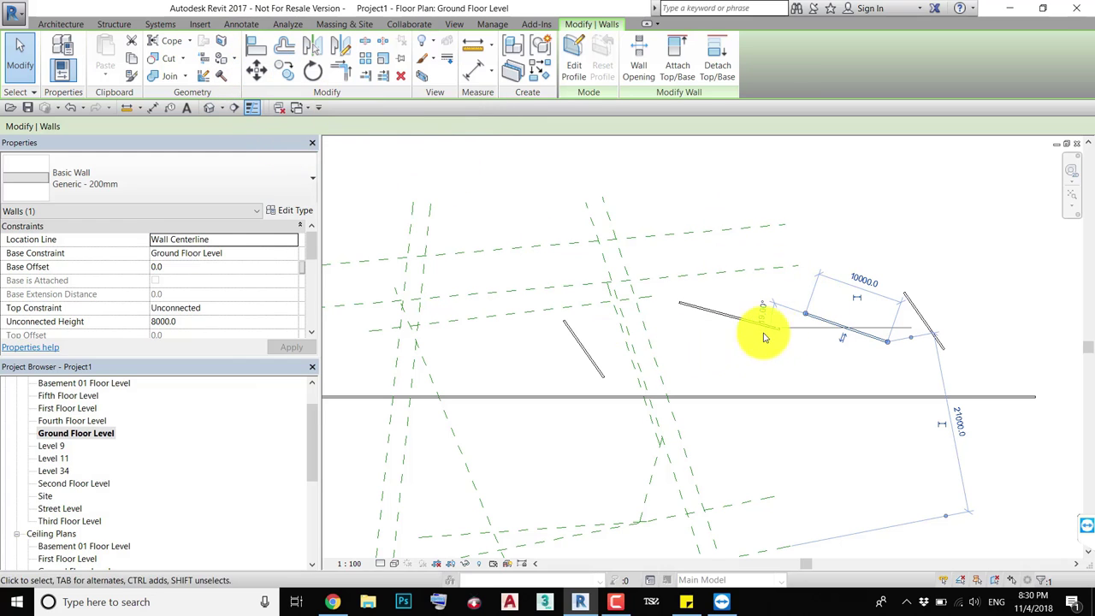
scroll(868, 353, up, 1)
drag(869, 334, 867, 277)
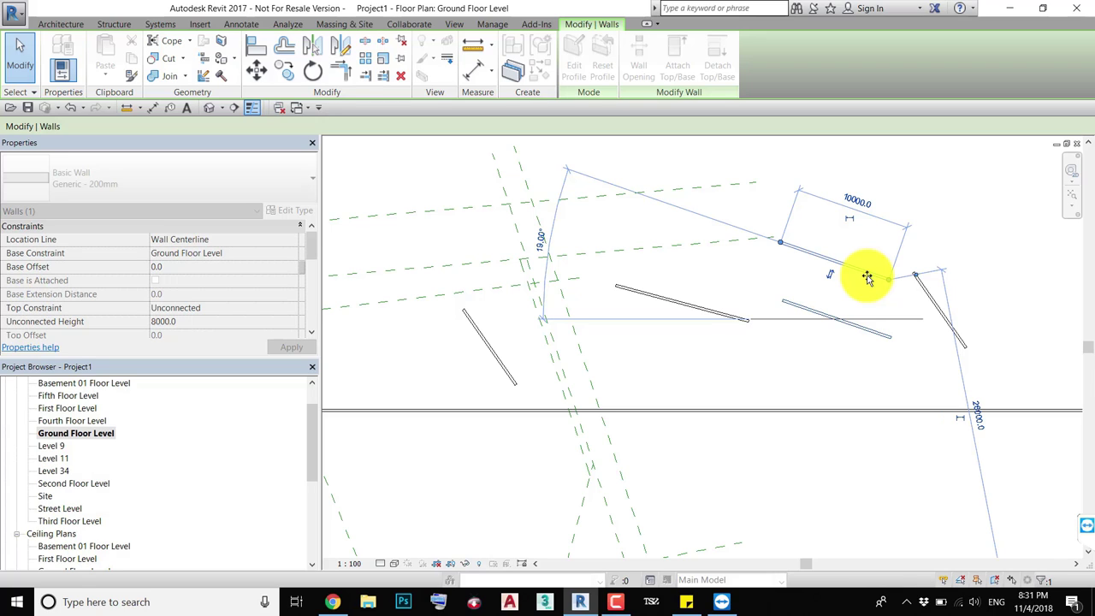
drag(867, 277, 869, 270)
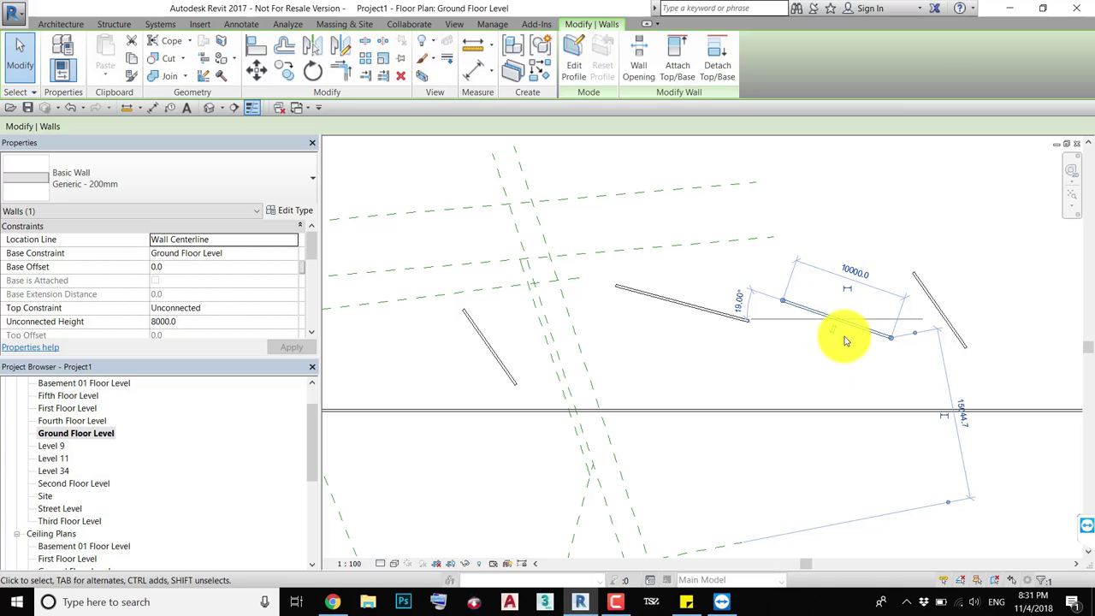
mouse_move(856, 325)
mouse_down()
mouse_move(847, 291)
mouse_move(892, 272)
mouse_up()
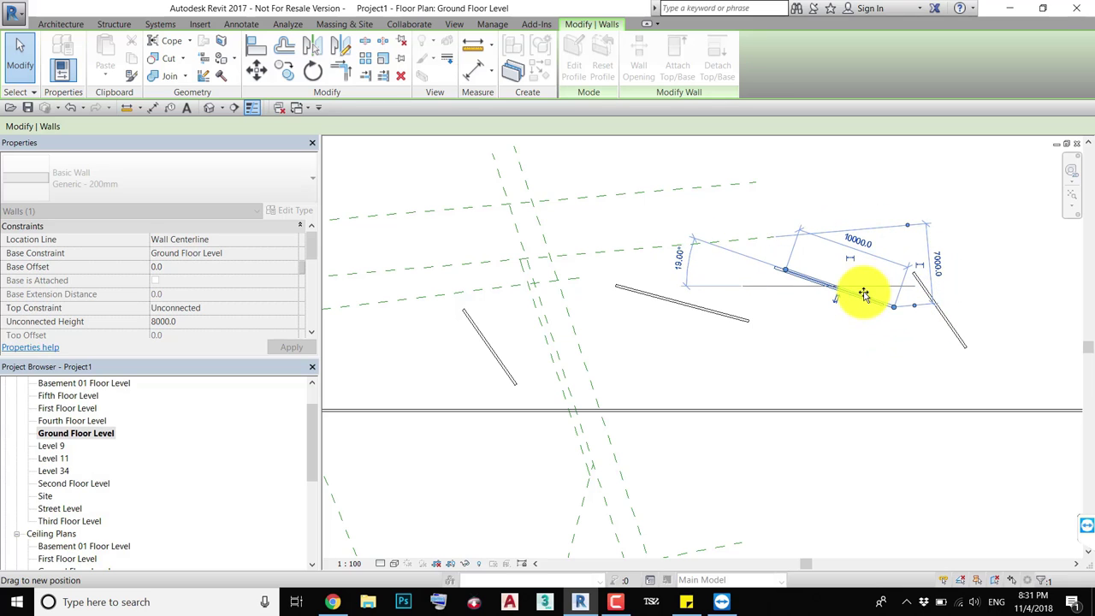
drag(892, 272, 890, 310)
scroll(890, 311, up, 2)
scroll(900, 305, up, 1)
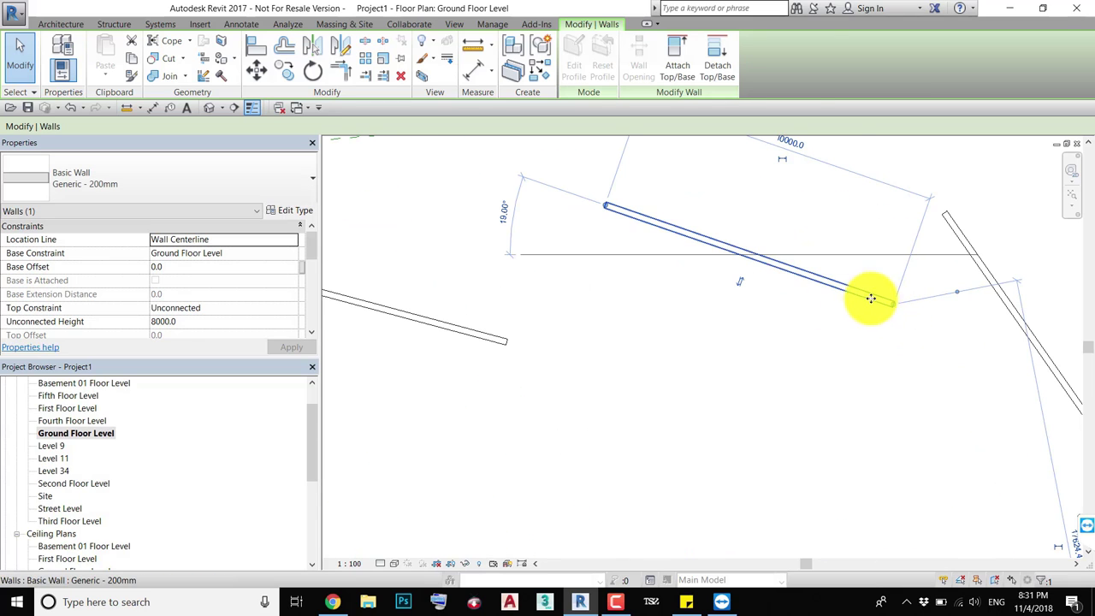
scroll(868, 298, up, 1)
click(892, 235)
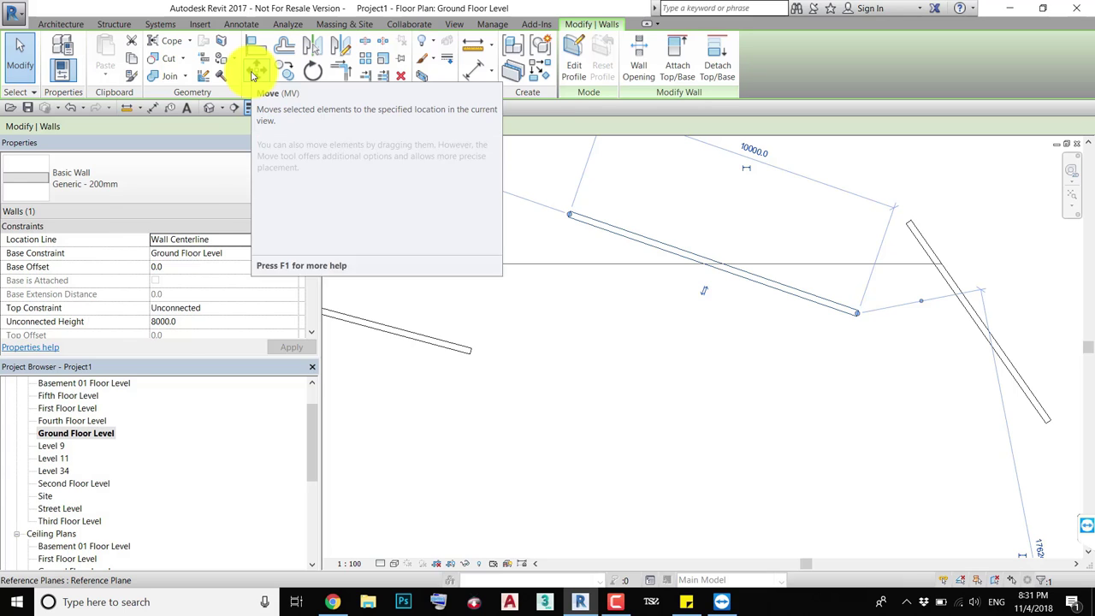
Move the shallow wall from its midpoint with Constrain unticked, heading toward the steep wall
click(253, 75)
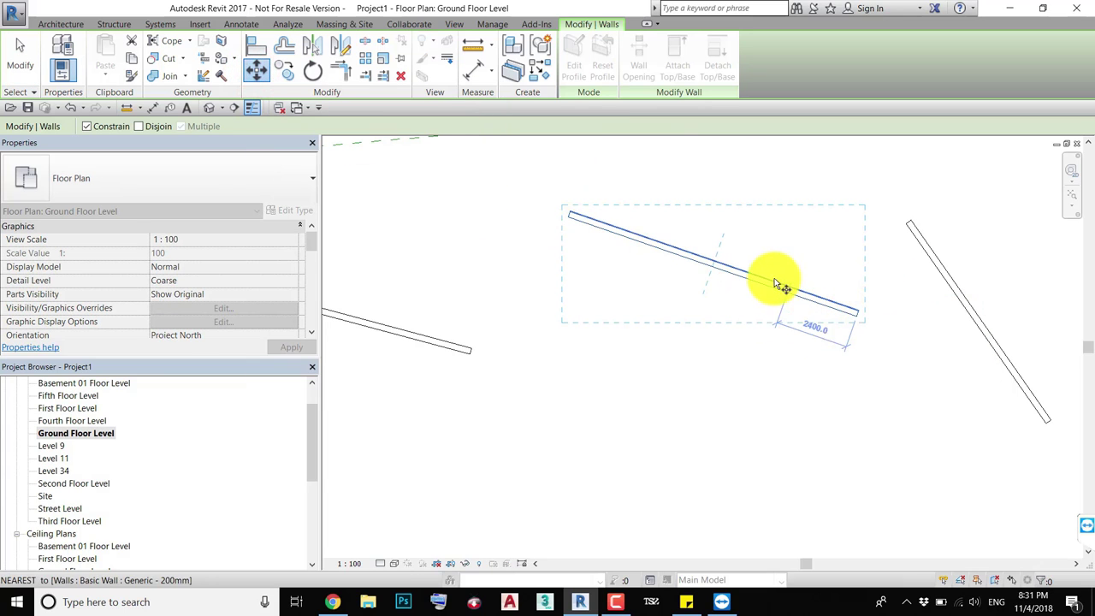
click(710, 267)
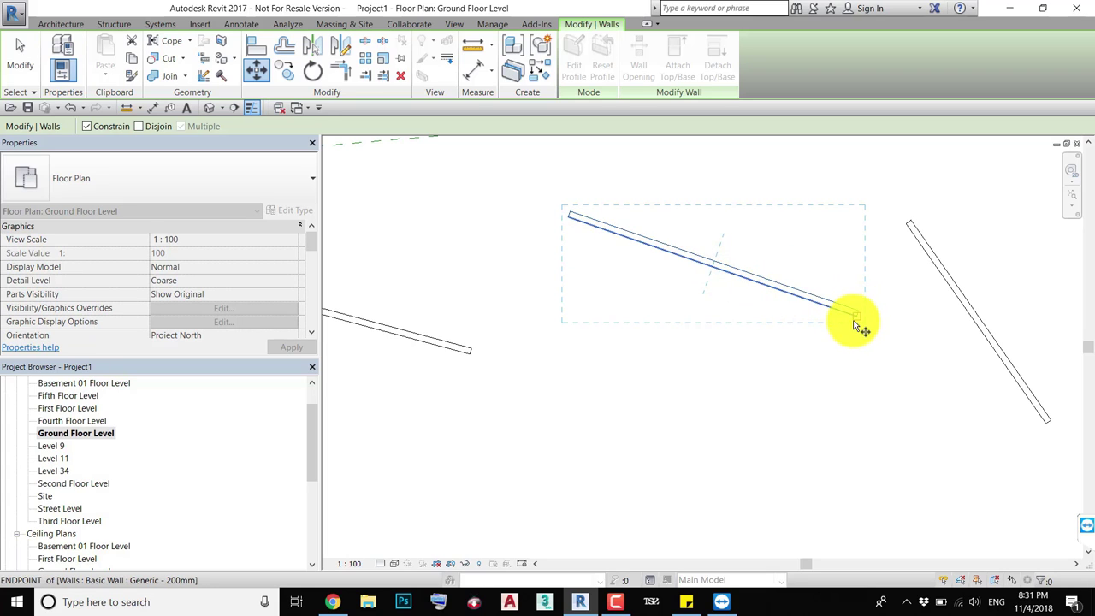
click(712, 270)
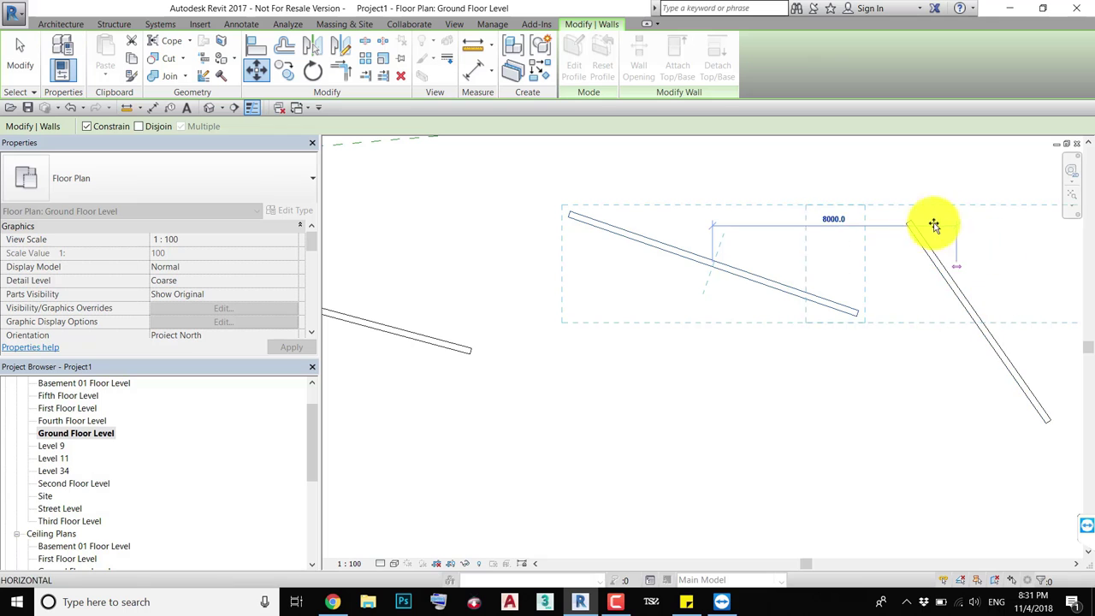
scroll(770, 252, down, 2)
middle_drag(709, 237, 765, 384)
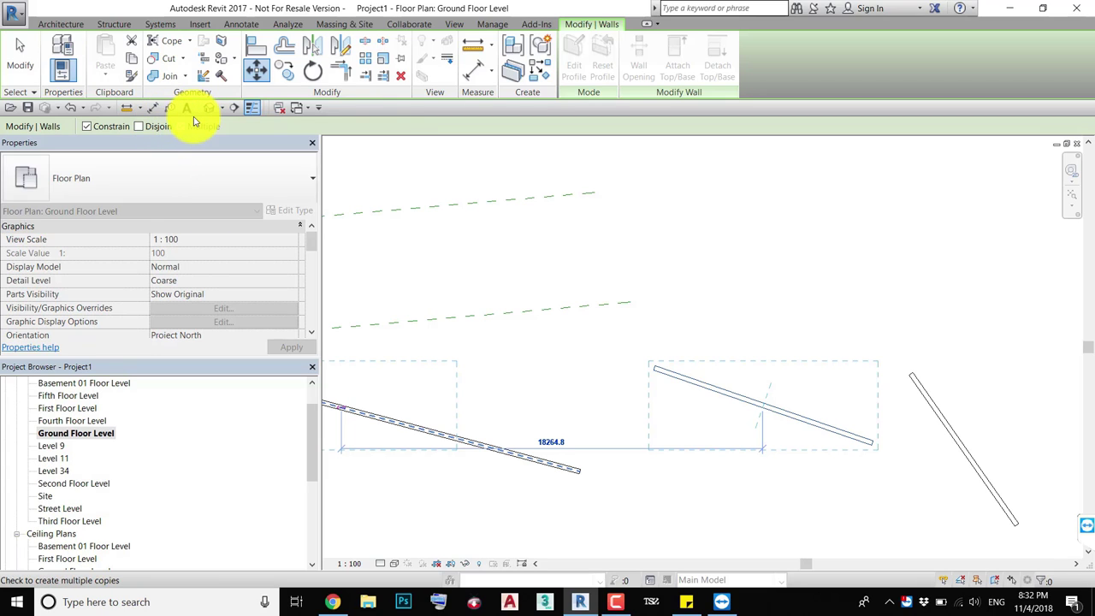
click(108, 128)
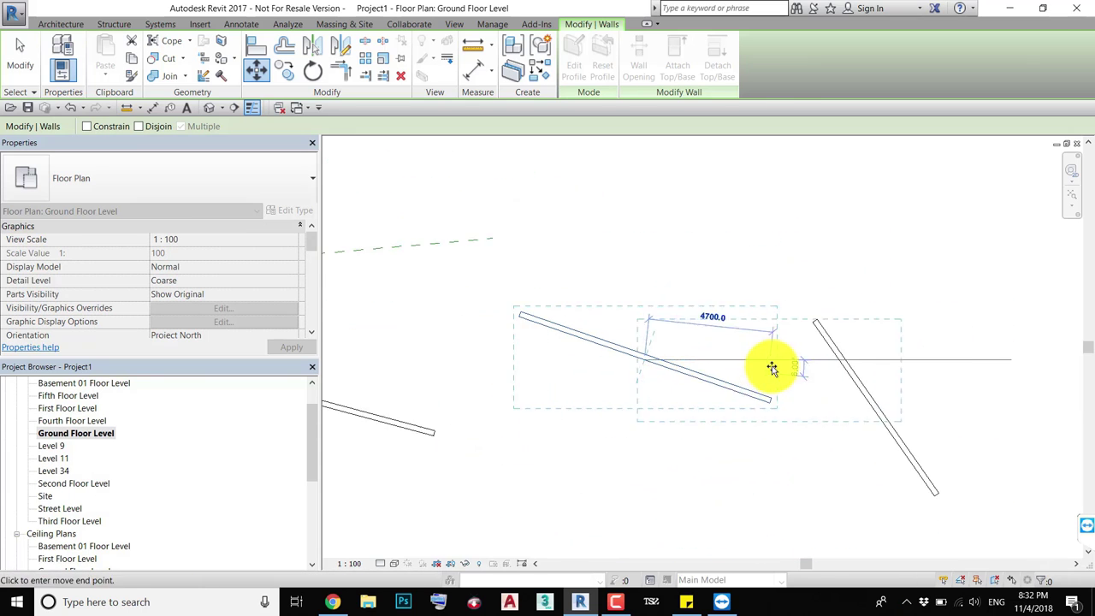
Drop the shallow wall near the steep wall, then begin and cancel an MV move
click(830, 306)
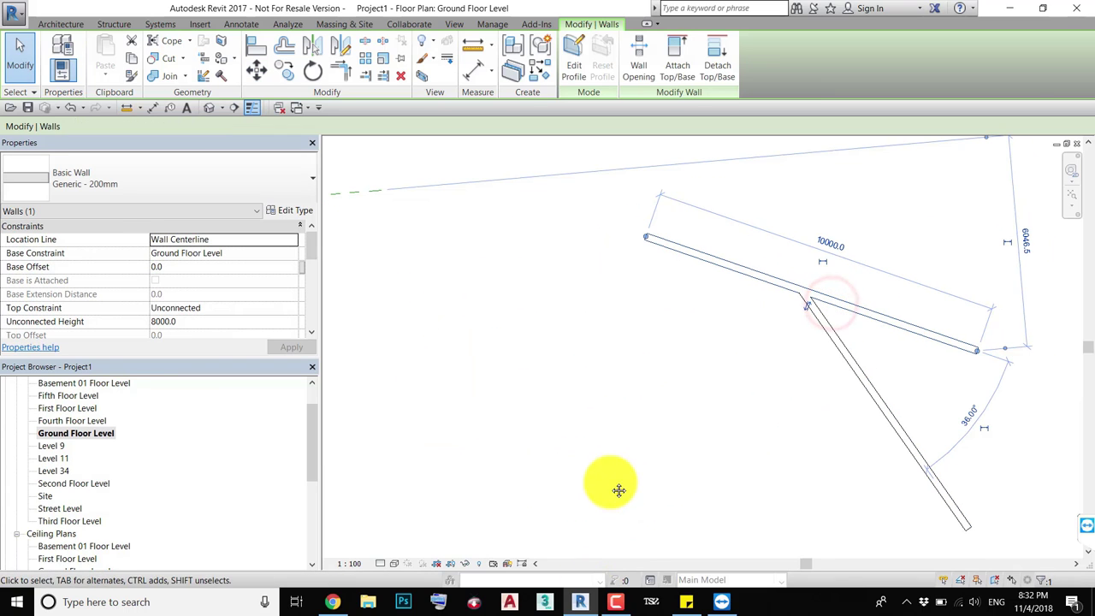
middle_drag(745, 347, 735, 344)
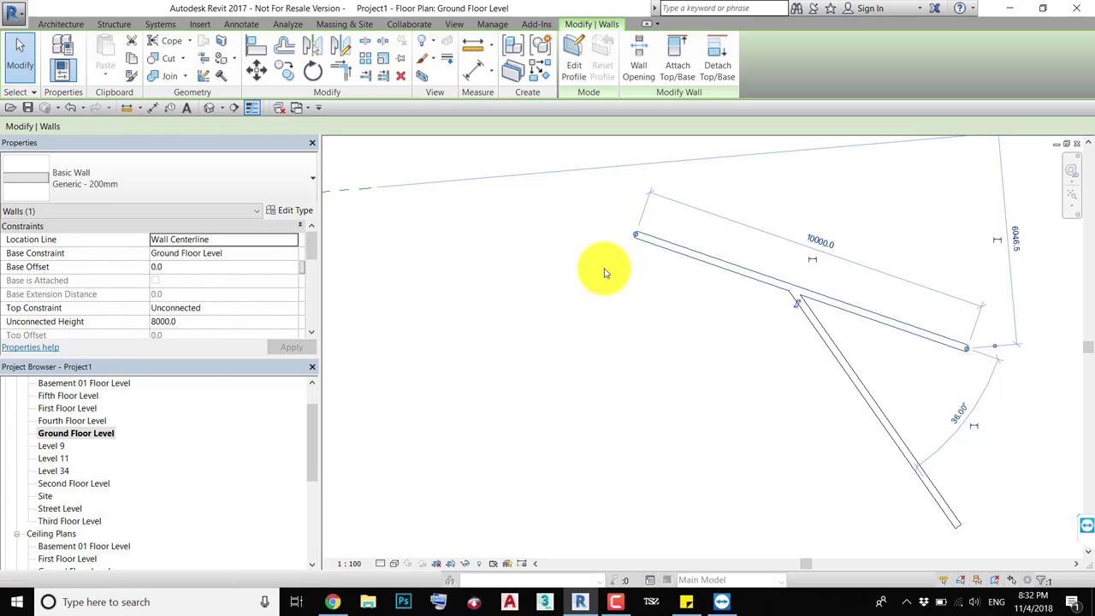
key(m)
key(v)
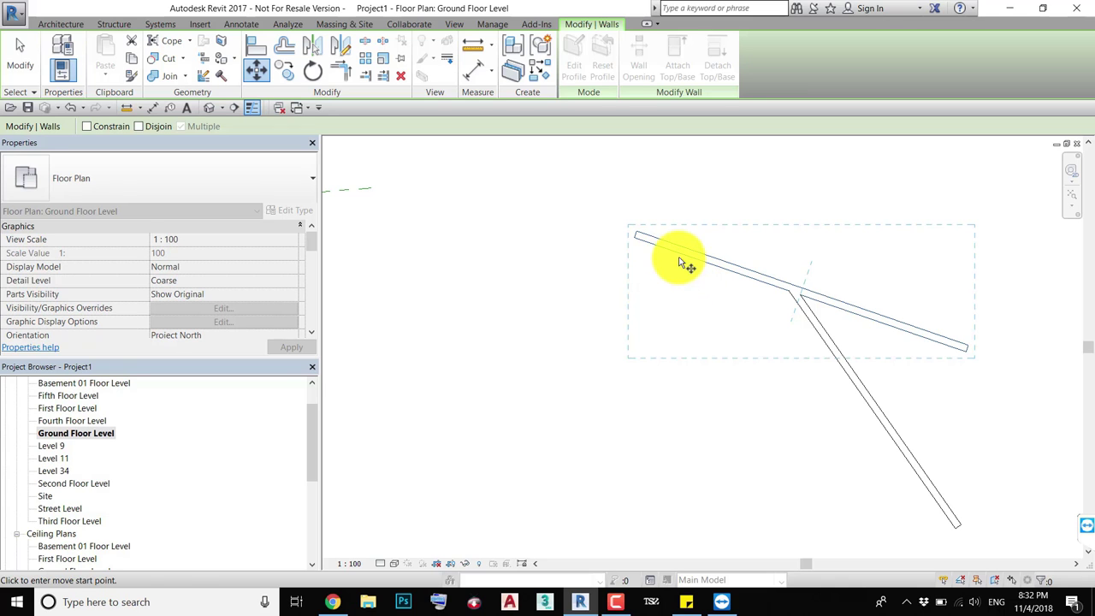
scroll(682, 263, down, 2)
click(695, 224)
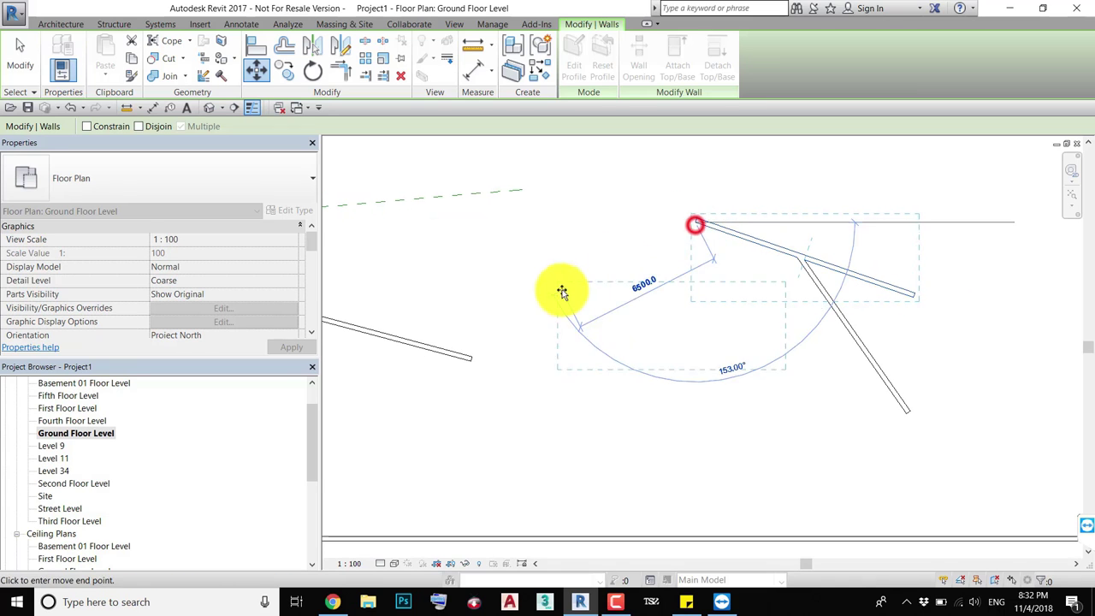
key(Escape)
key(Escape)
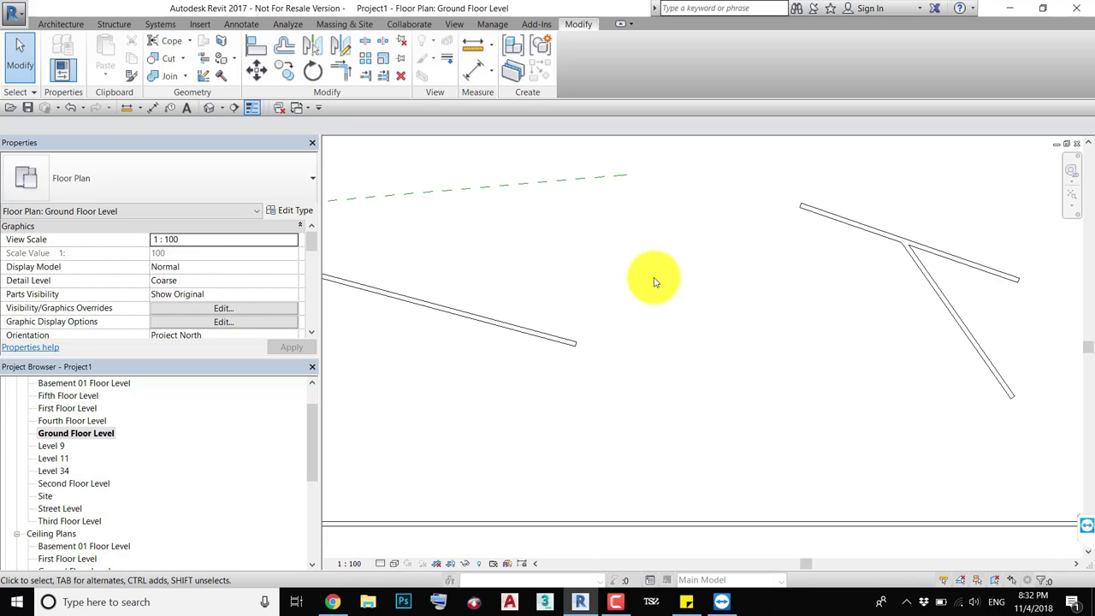
Move the top-right wall from its end to the left angled wall's end with MV
scroll(655, 282, down, 2)
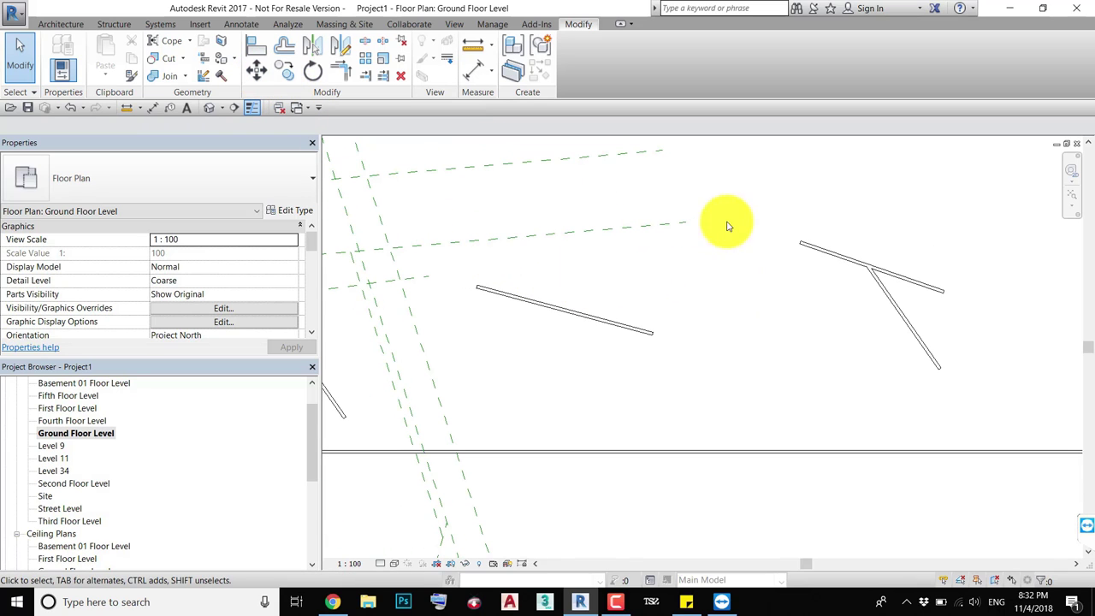
click(807, 246)
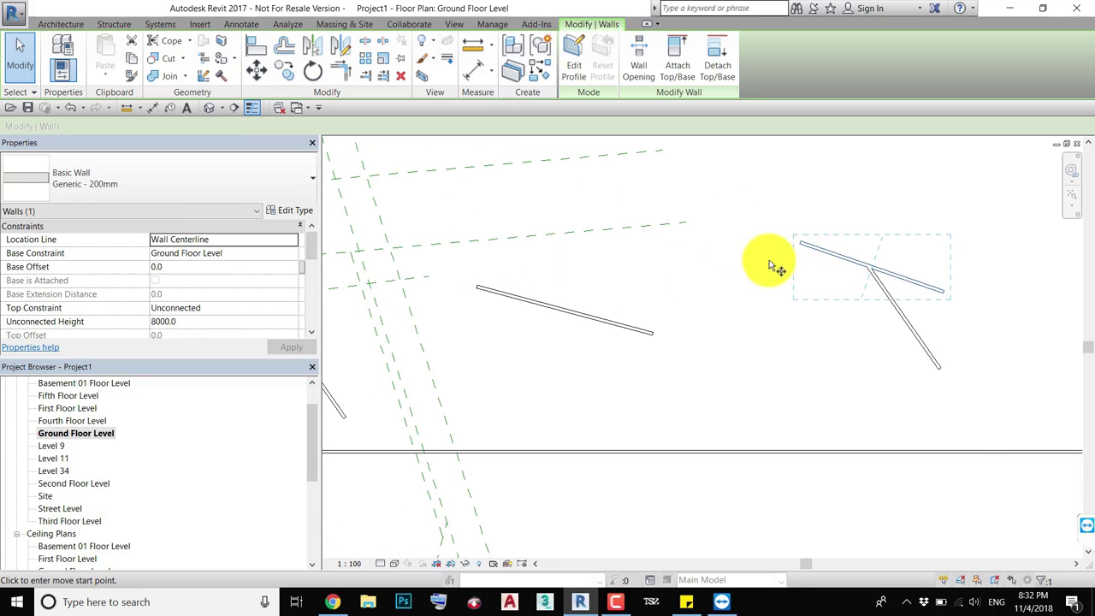
key(m)
key(v)
click(801, 247)
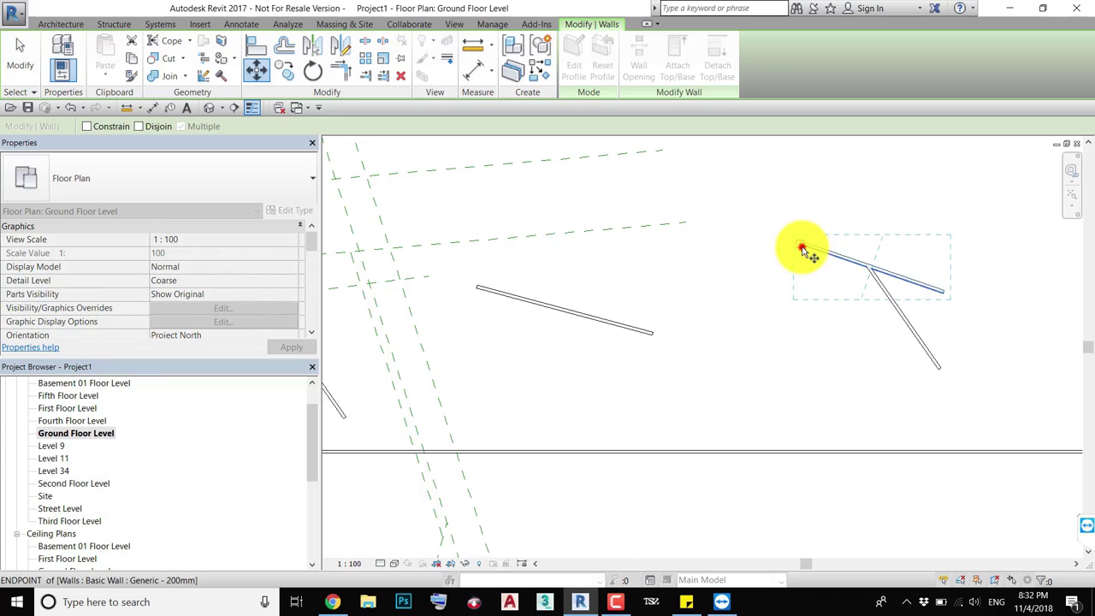
click(653, 332)
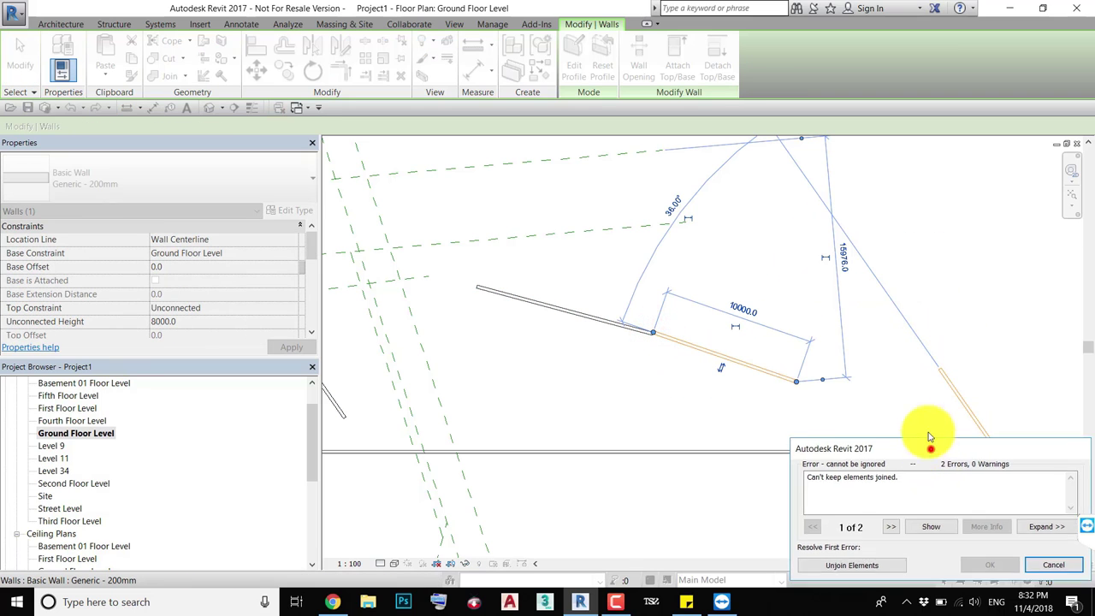
Expand the join errors, unjoin the elements and accept the wall's new in-line position
mouse_move(930, 447)
mouse_down()
mouse_move(778, 147)
mouse_move(647, 140)
mouse_up()
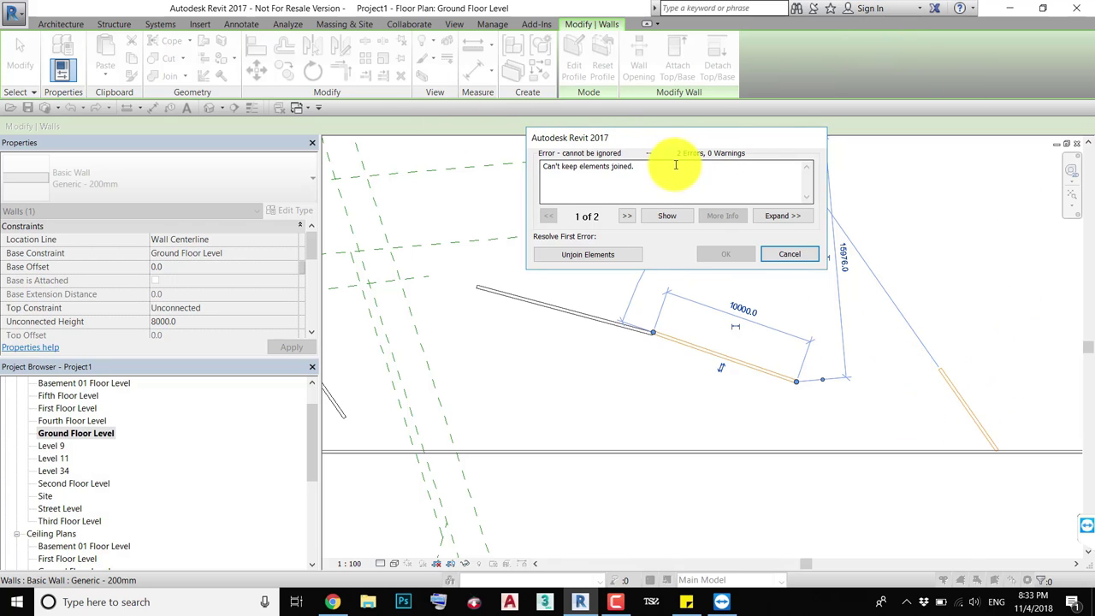
click(703, 170)
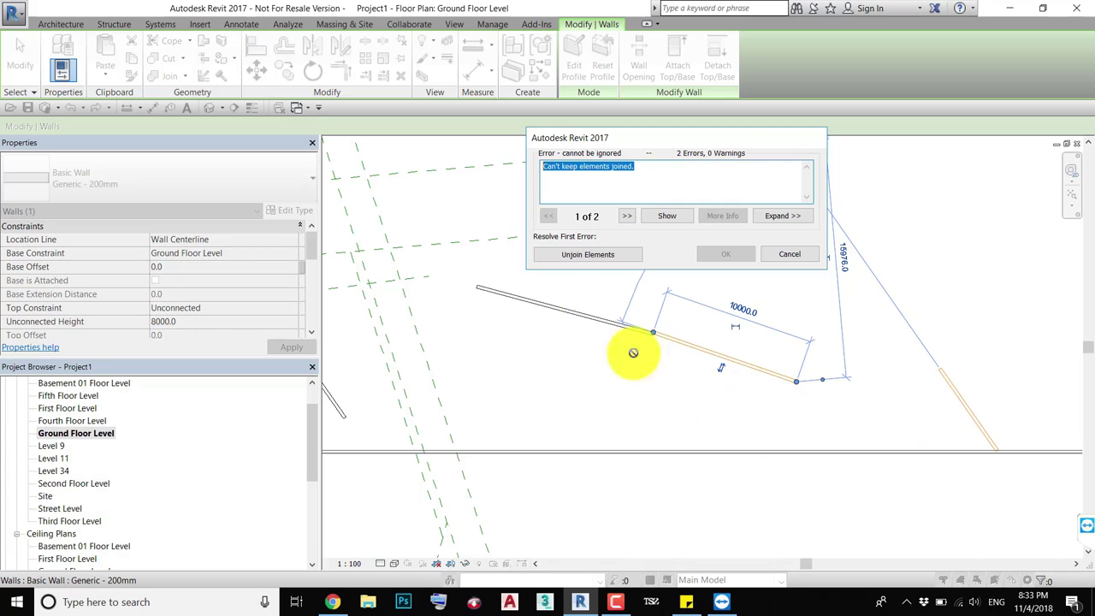
click(651, 182)
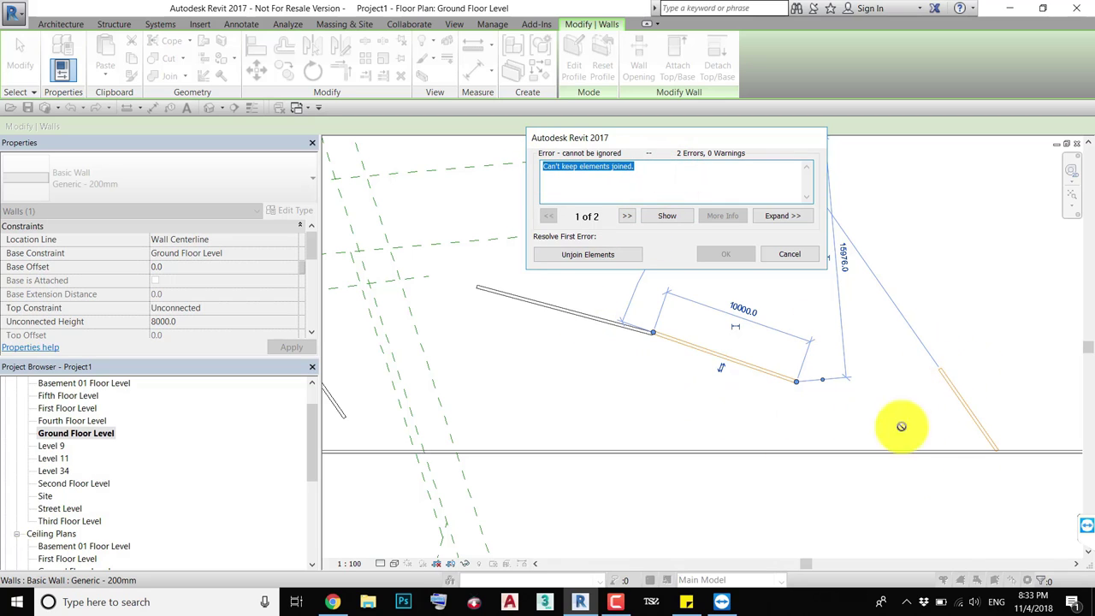
click(627, 216)
click(782, 215)
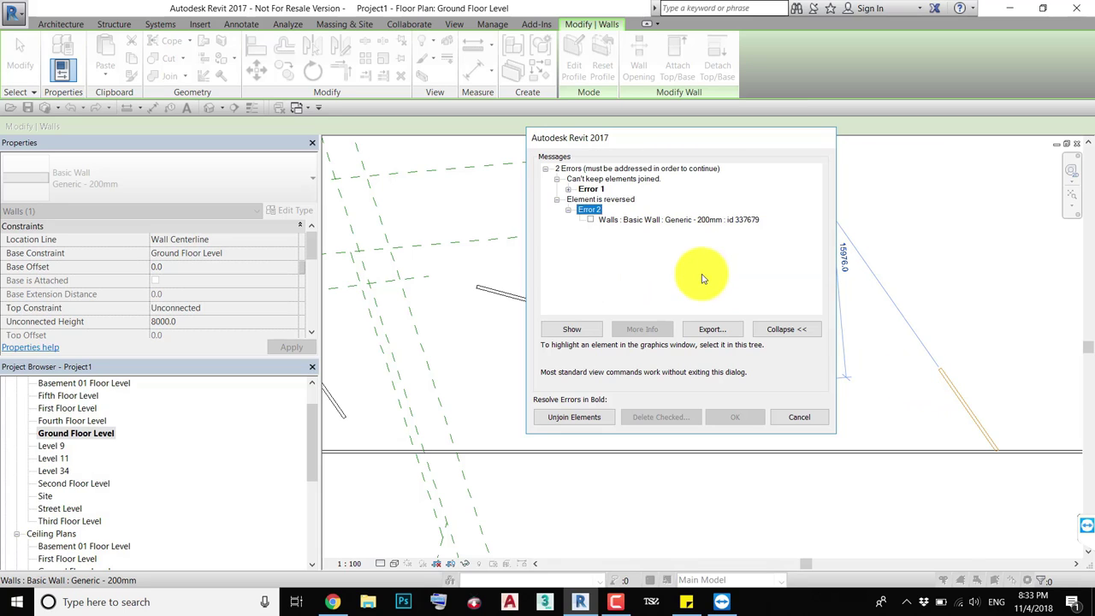
click(567, 419)
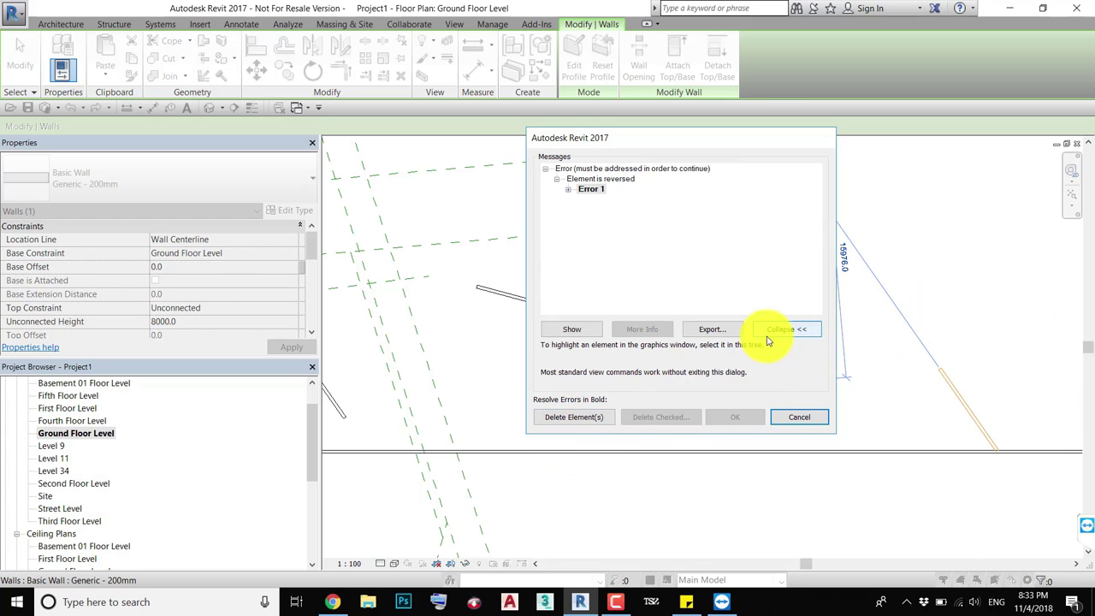
click(603, 428)
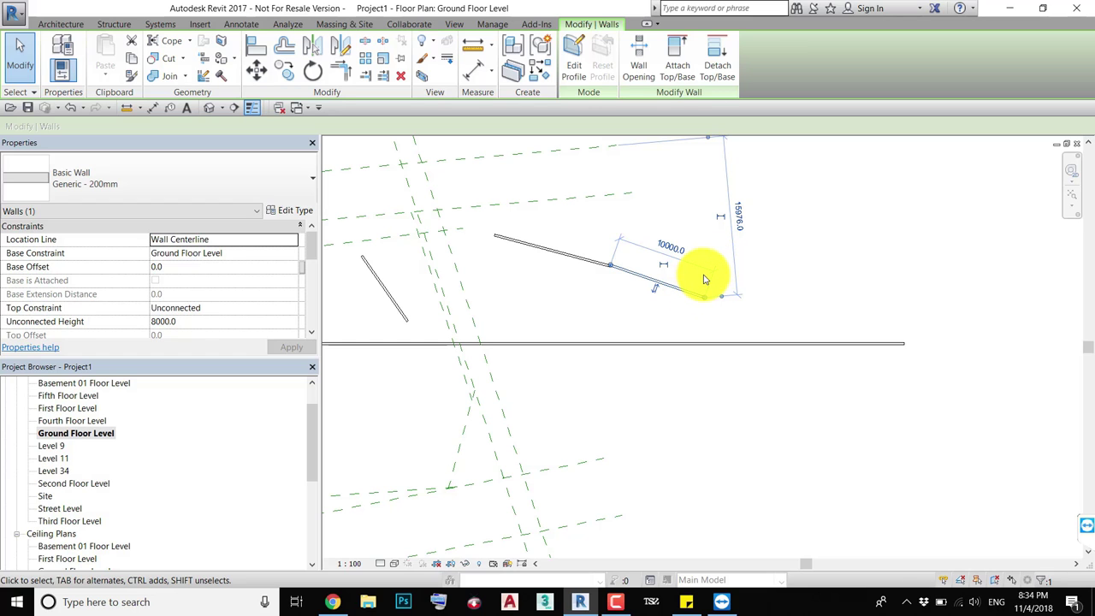
Move the 10000-long wall with Disjoin ticked up-right, about 8897 above the horizontal wall
middle_drag(716, 274, 806, 245)
scroll(696, 228, up, 2)
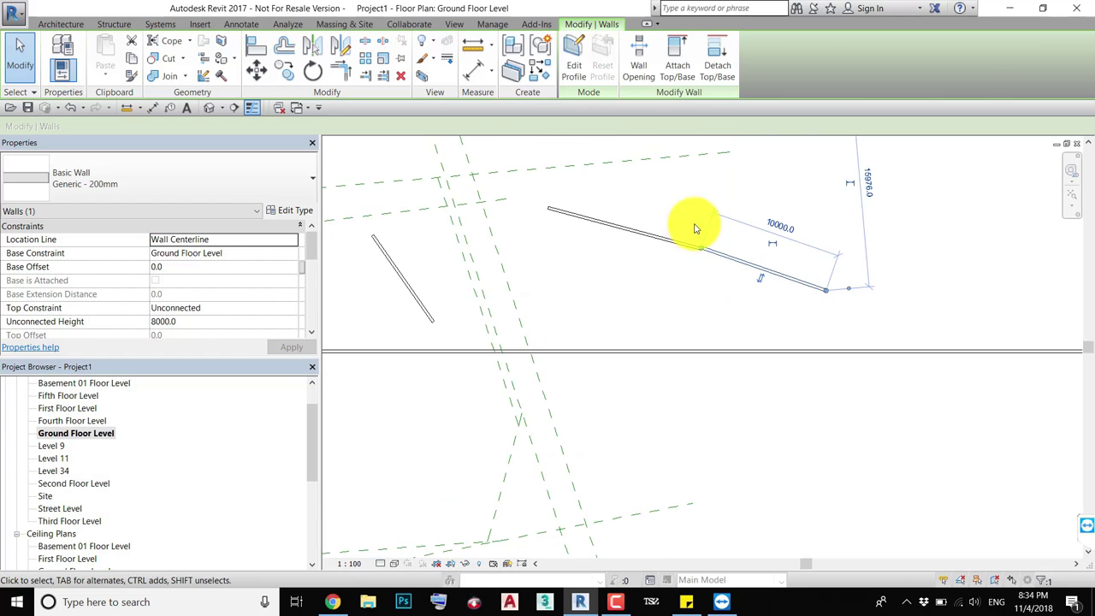
mouse_move(697, 228)
middle_down()
mouse_move(685, 288)
mouse_move(676, 280)
middle_up()
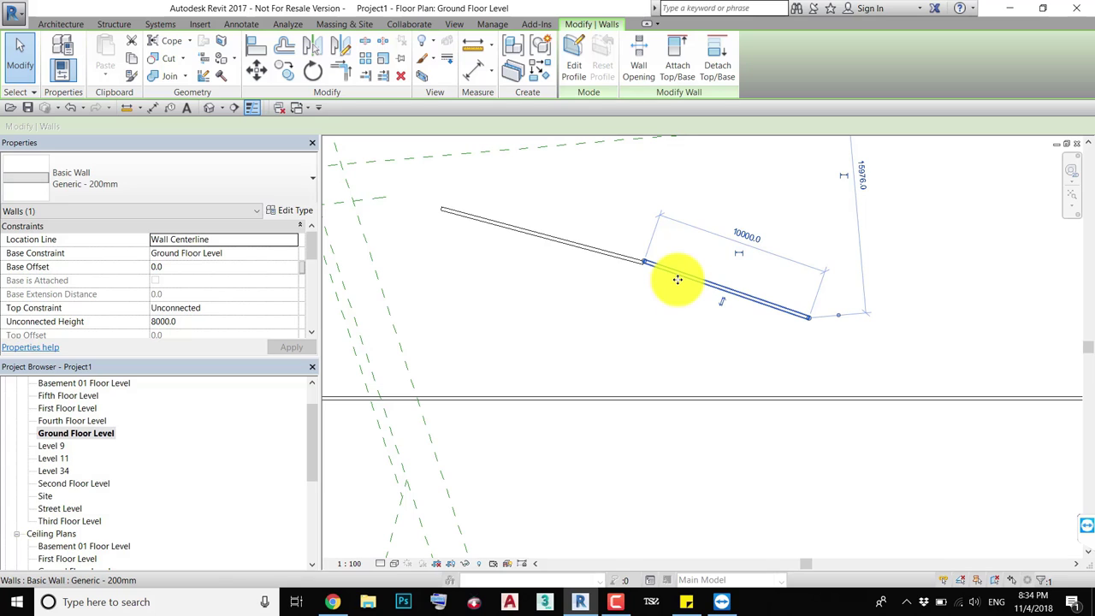
key(m)
key(v)
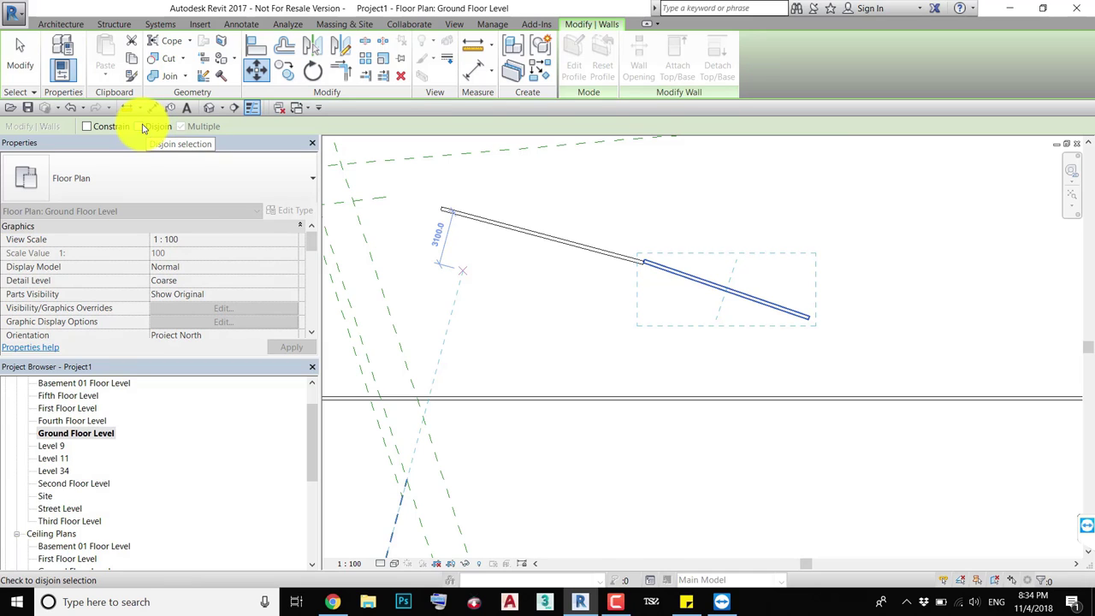
click(141, 127)
scroll(577, 269, down, 2)
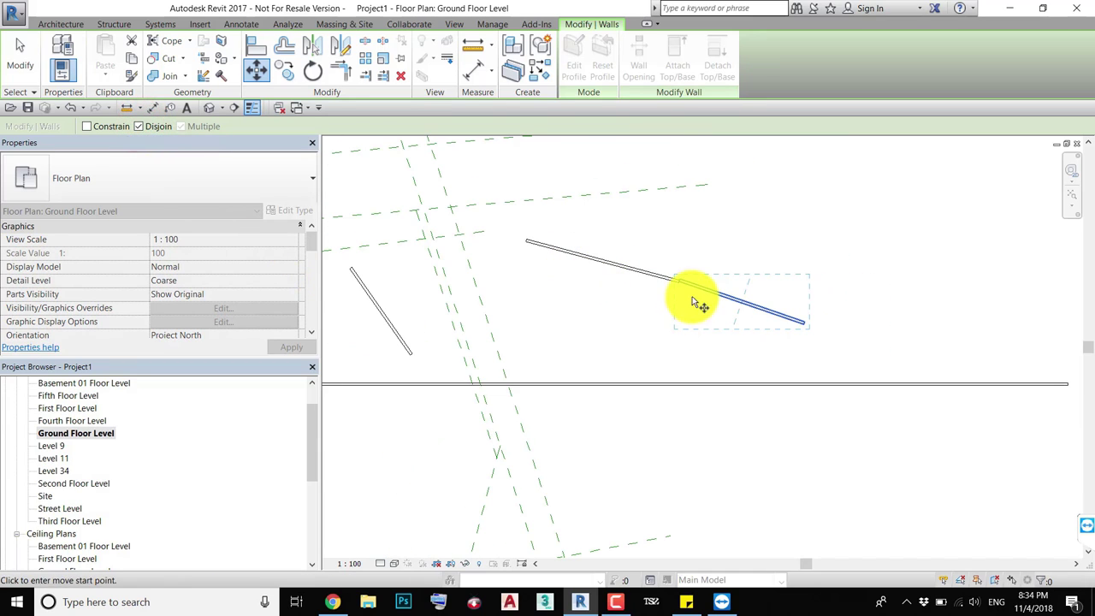
click(677, 277)
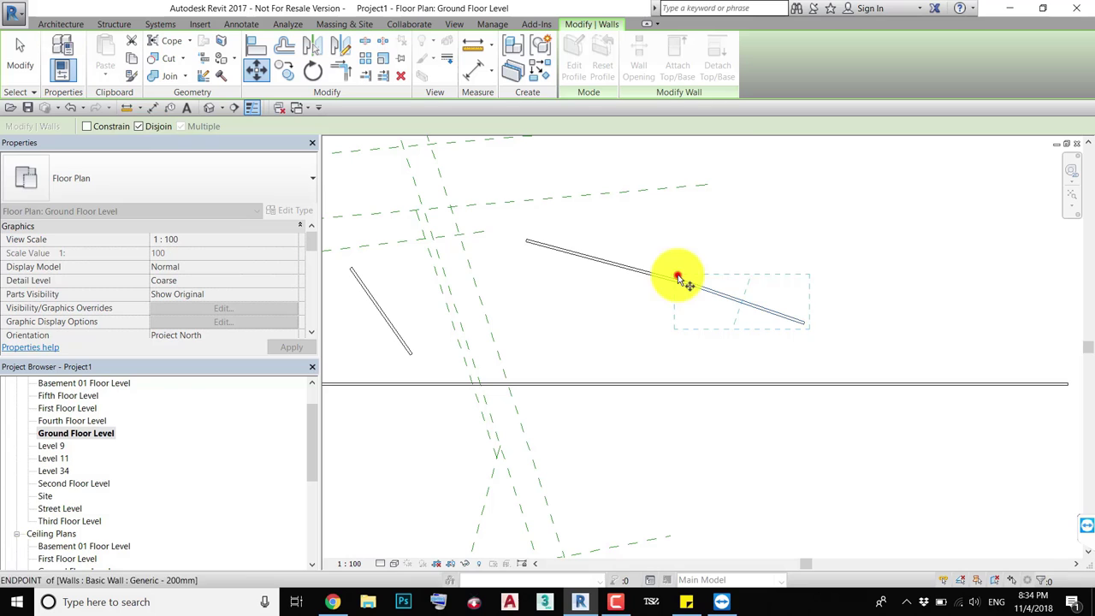
click(786, 223)
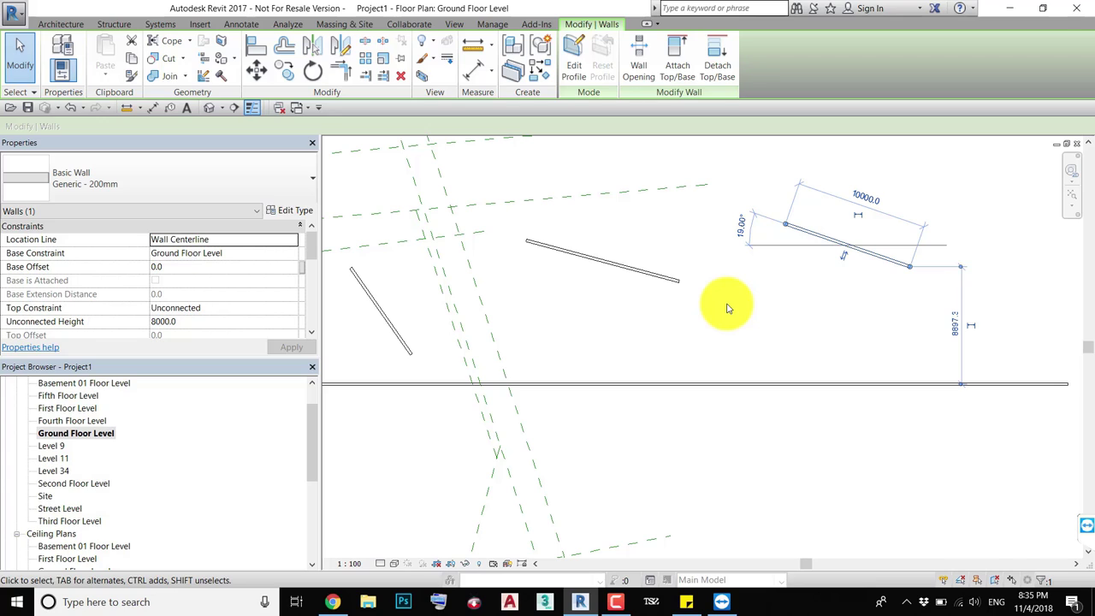
middle_drag(721, 306, 725, 308)
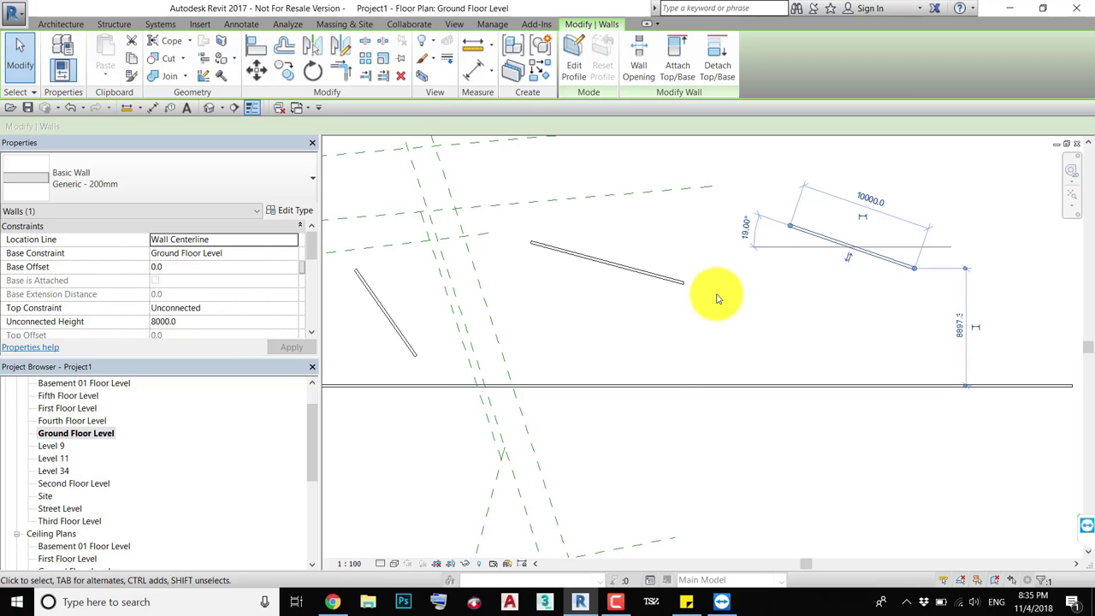
click(251, 72)
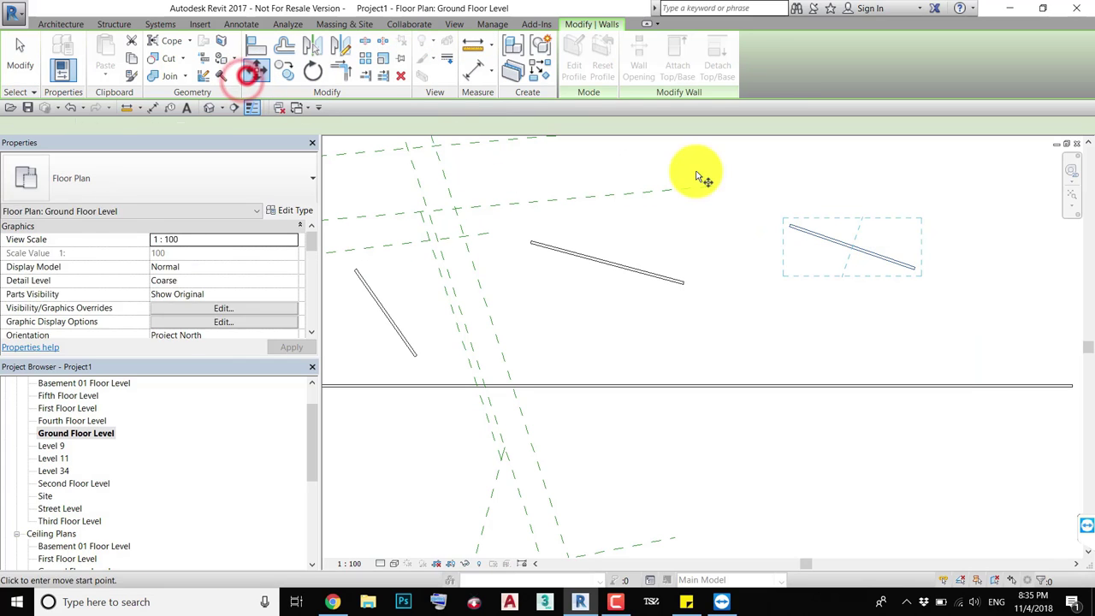
Move the 10000-long 19° wall 500 toward the upper left from its end point
click(790, 225)
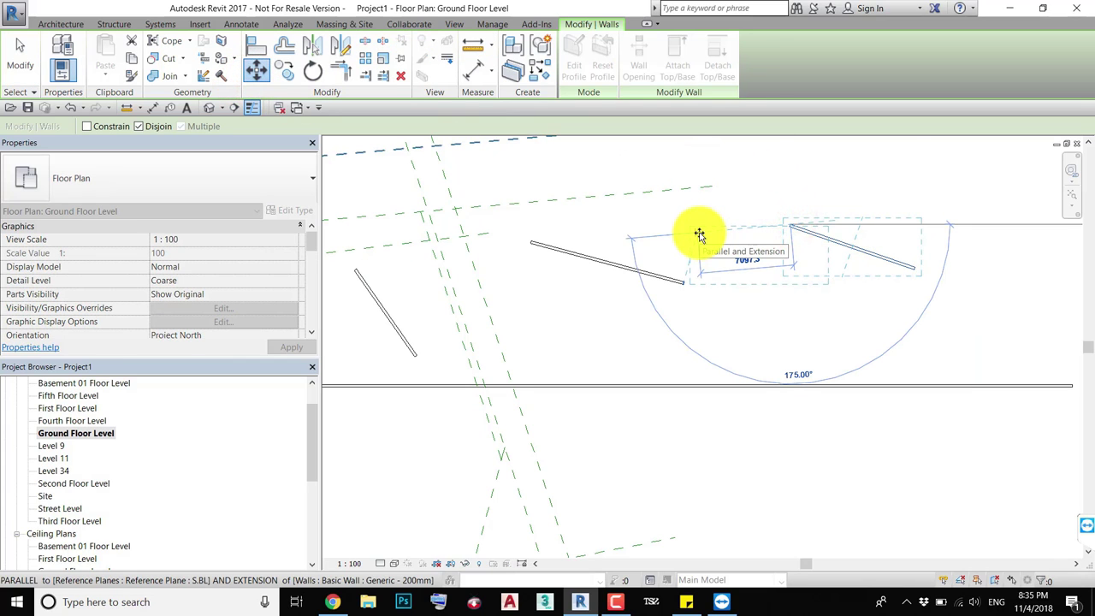
text(500)
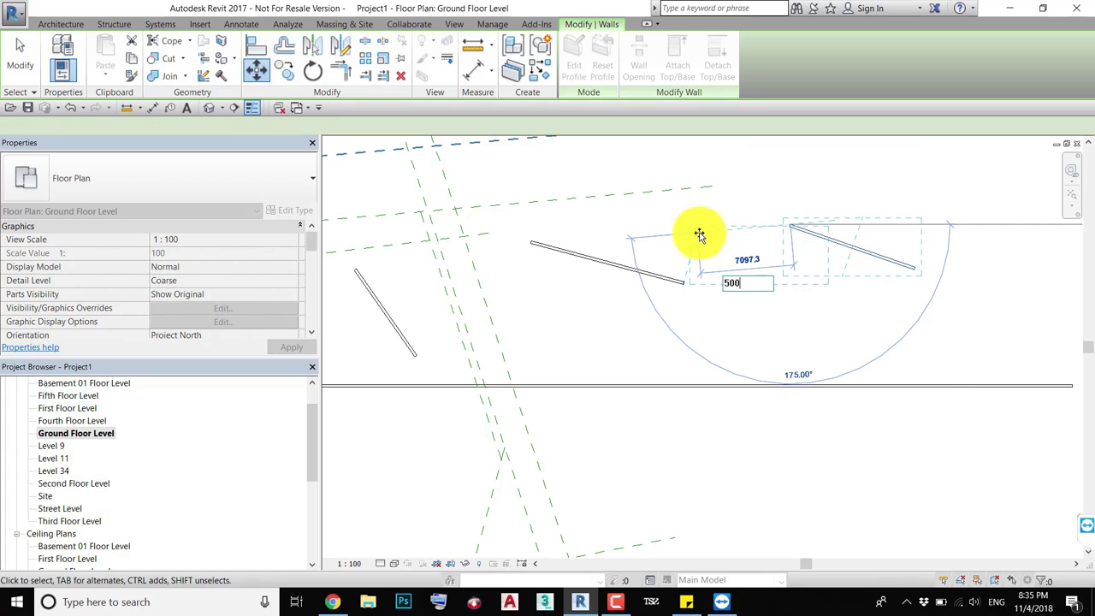
key(Return)
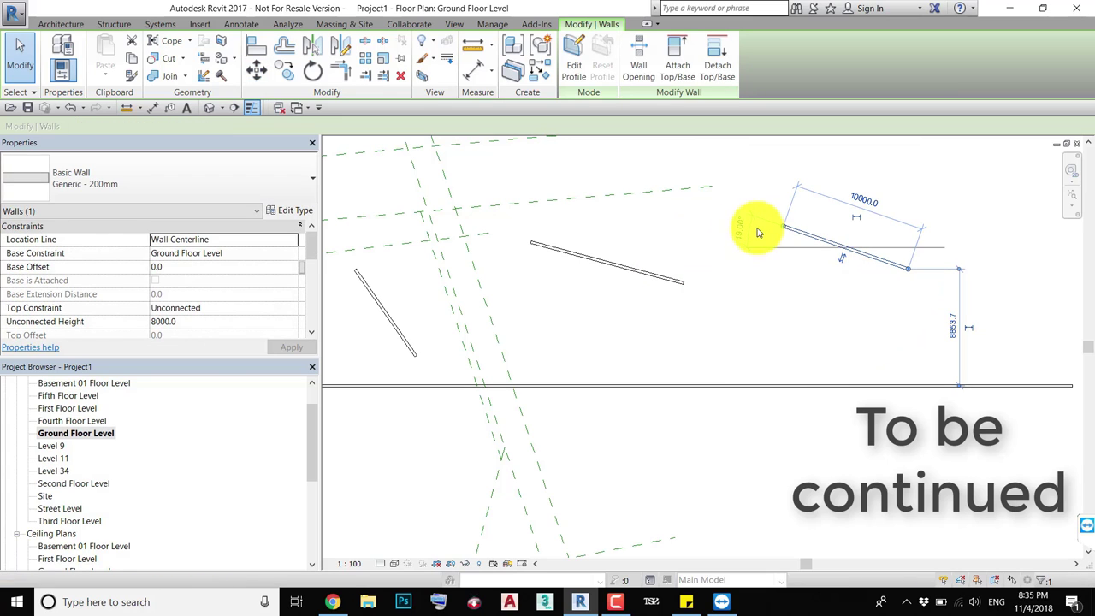
Move the same wall a further 5000 toward the upper left
key(m)
key(v)
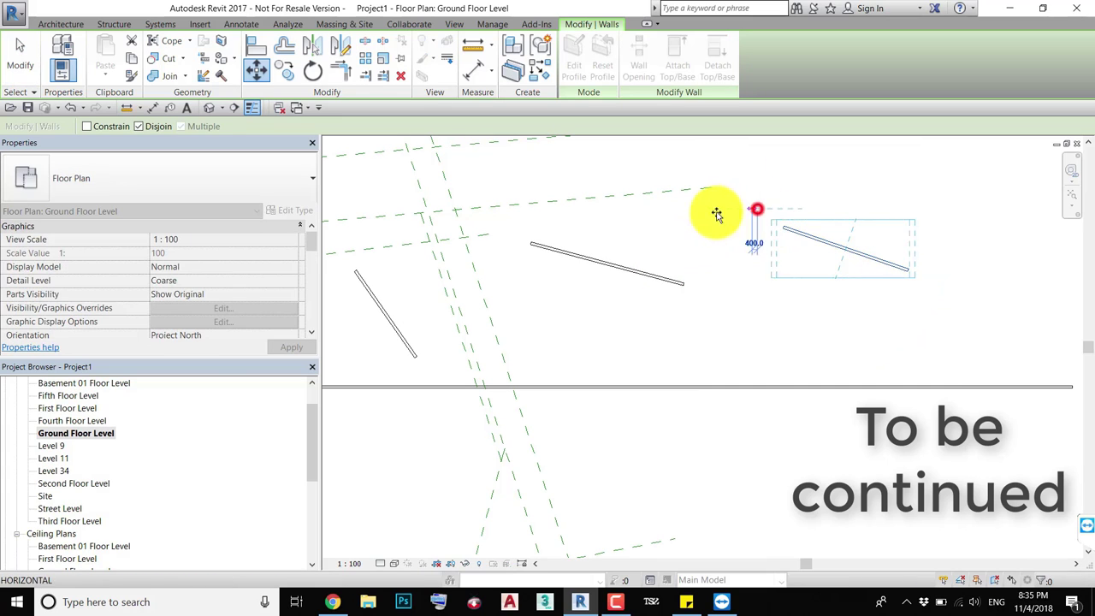
text(5000)
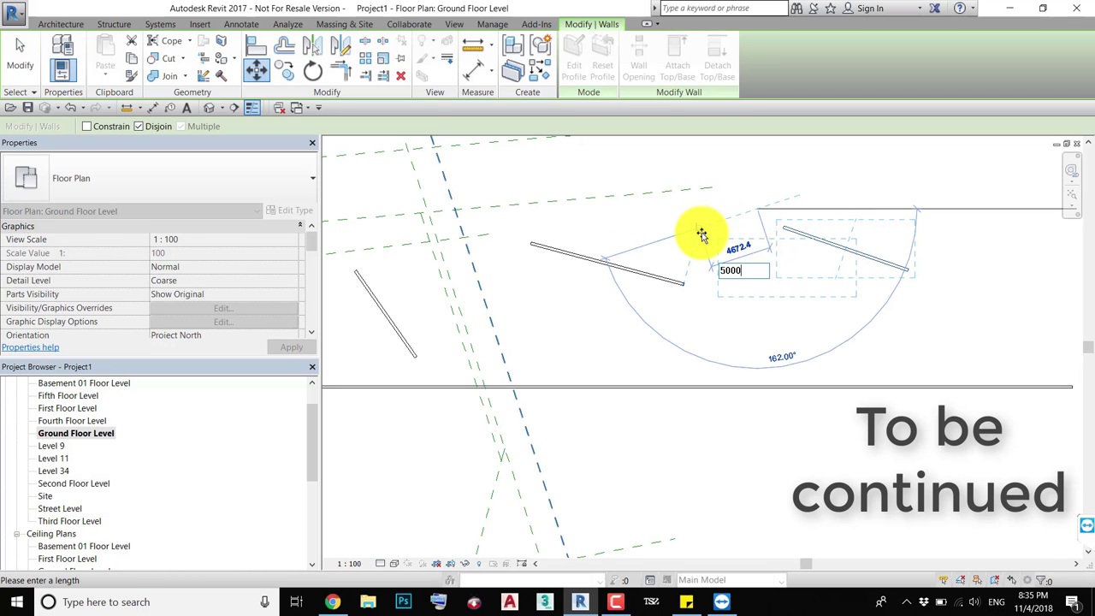
key(Return)
scroll(782, 274, up, 2)
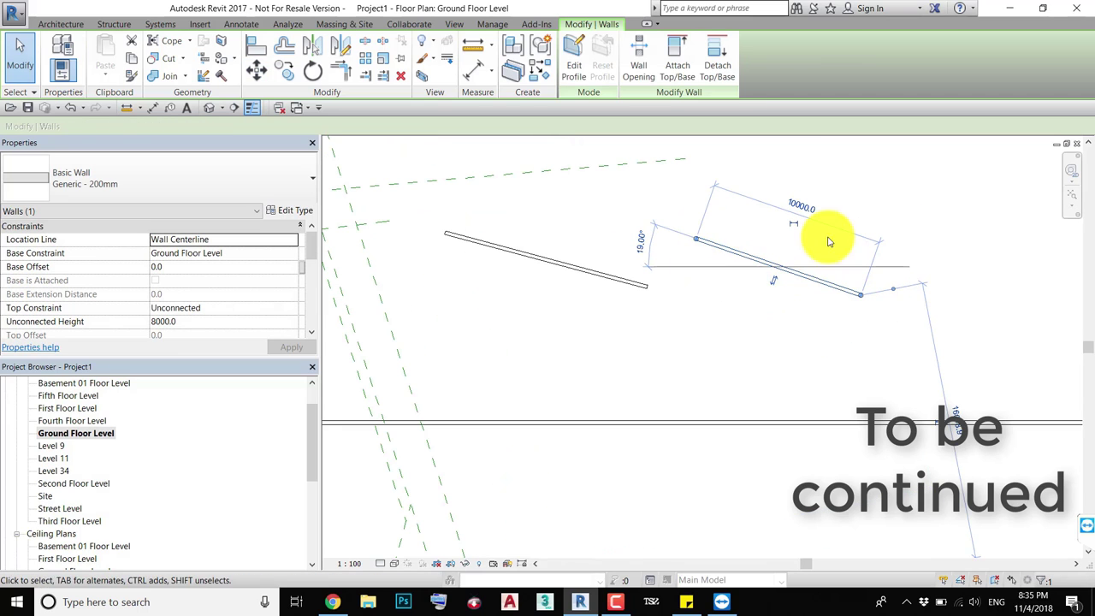